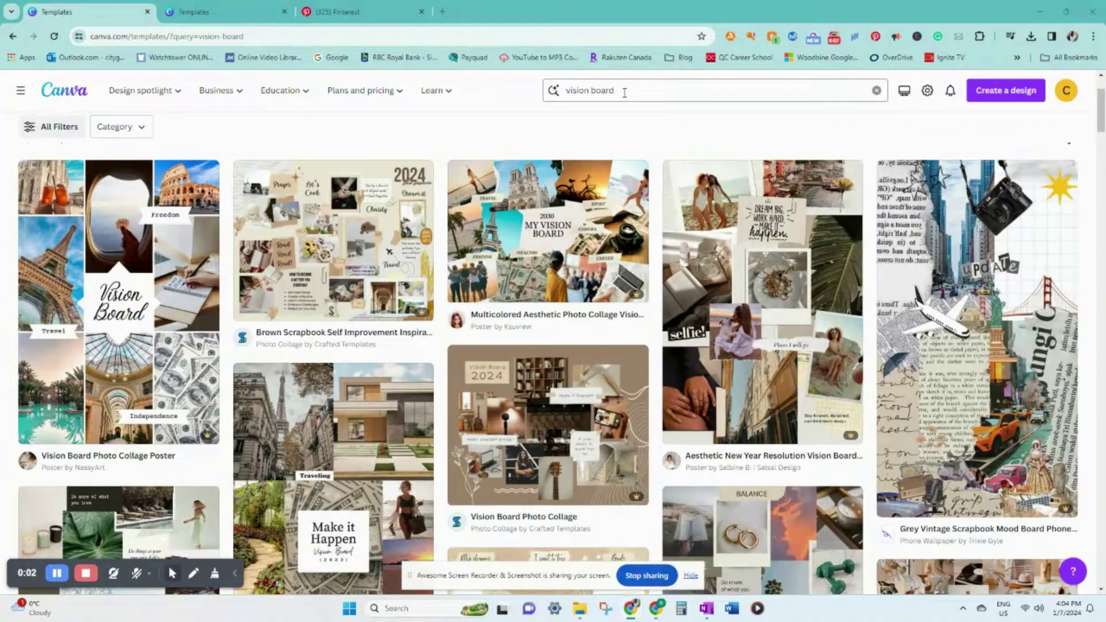
# Search the templates for desktop wallpaper and create a blank Desktop Wallpaper design
pyautogui.click(610, 91)
pyautogui.write('wall')
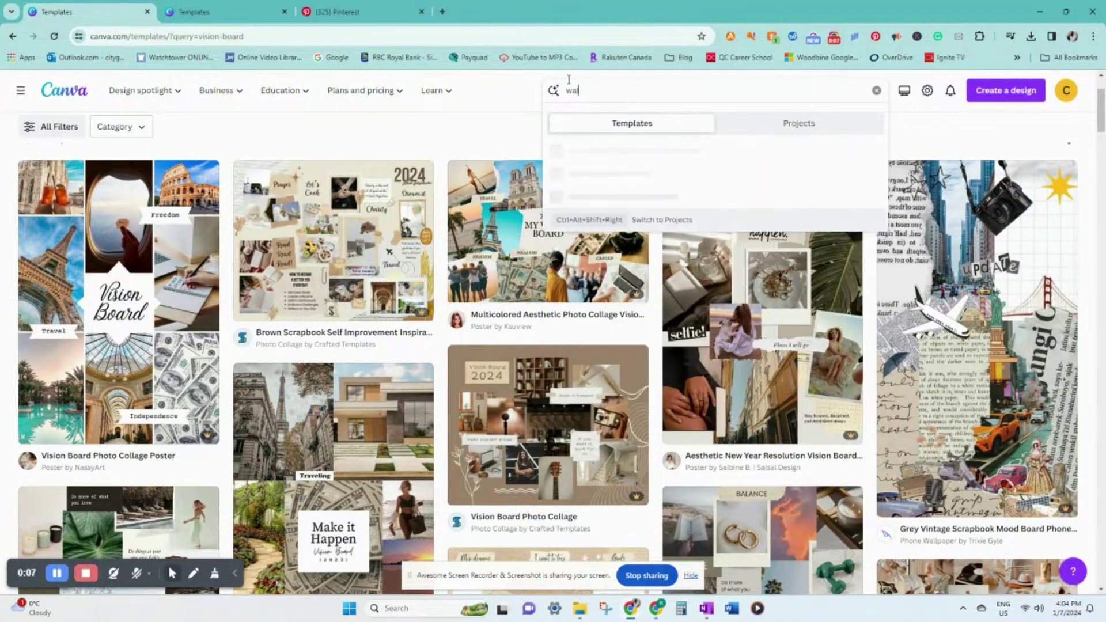
pyautogui.click(593, 158)
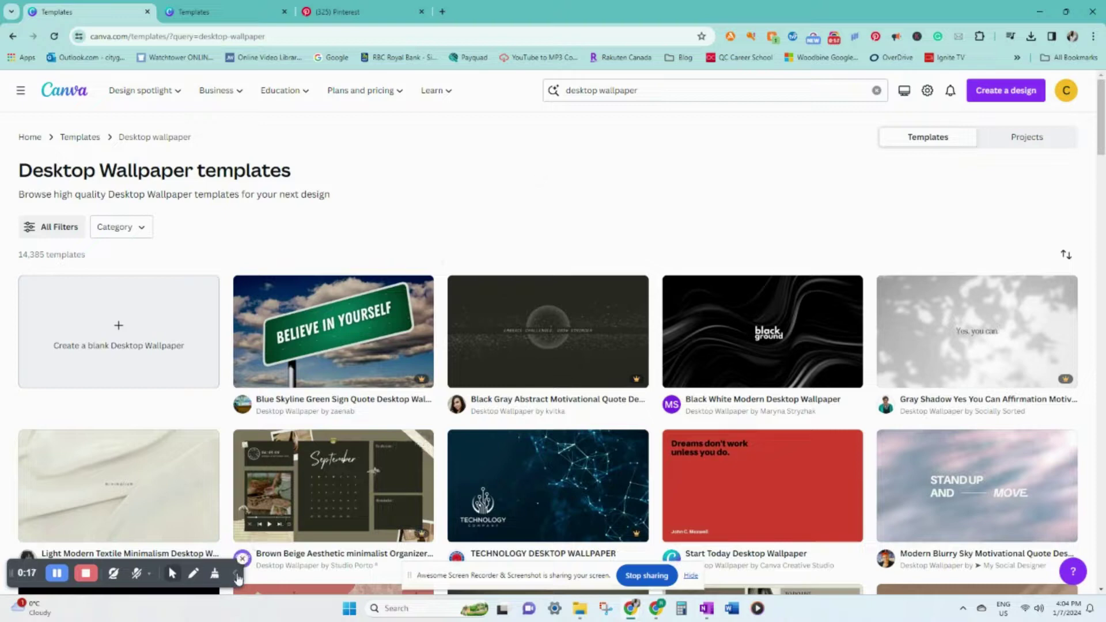
pyautogui.click(84, 560)
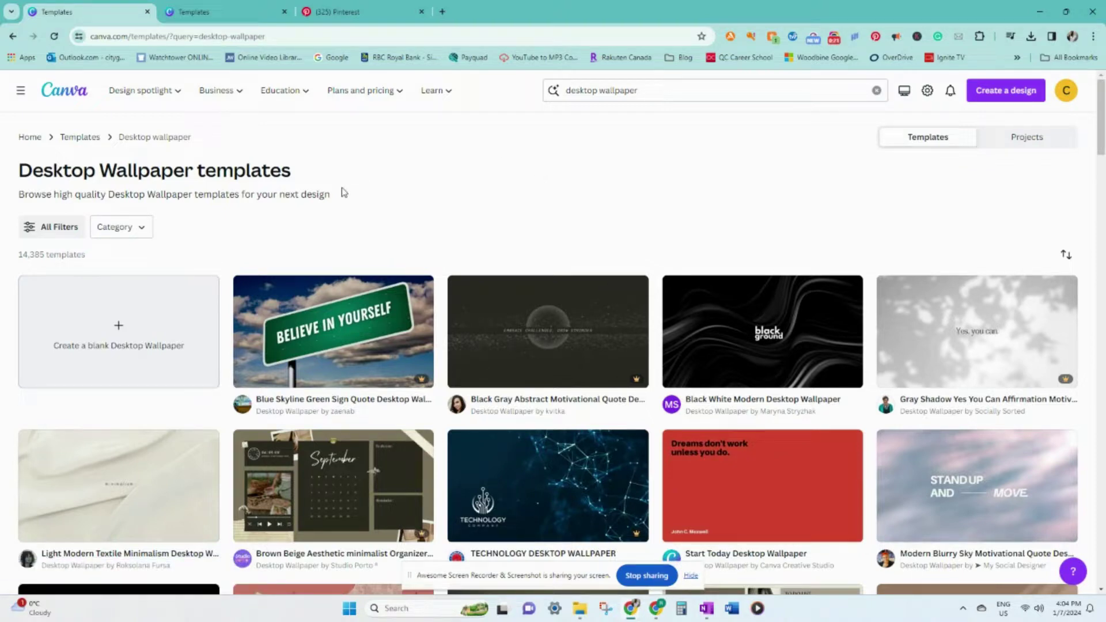
pyautogui.click(171, 353)
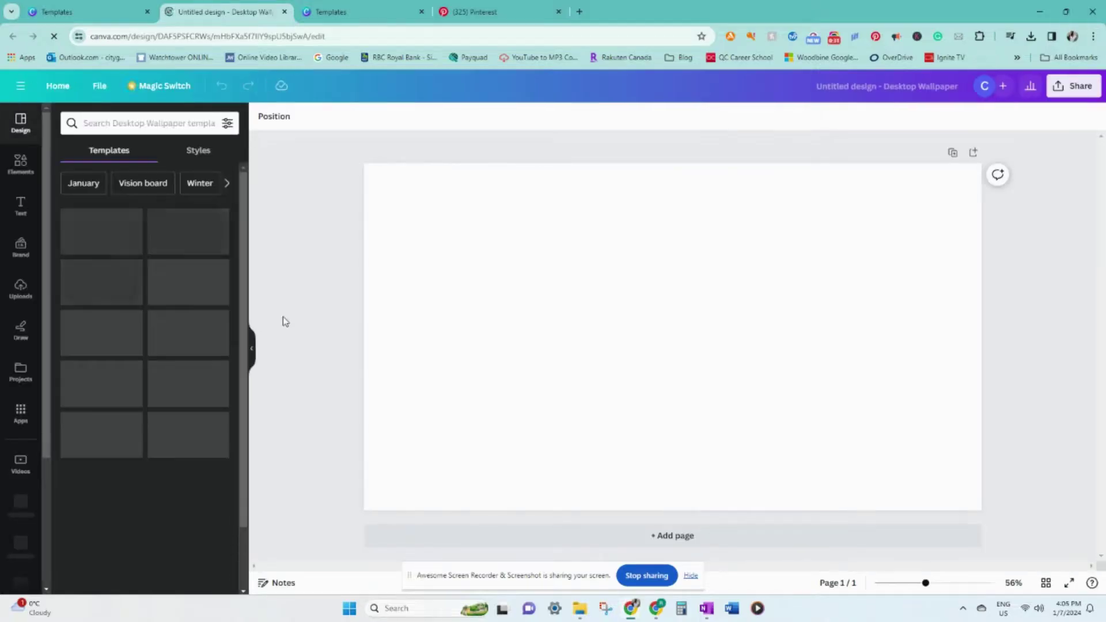
# Title the design "Vision Board 2024" and search its templates for vision board
pyautogui.write('Vision Board 2024')
pyautogui.click(731, 150)
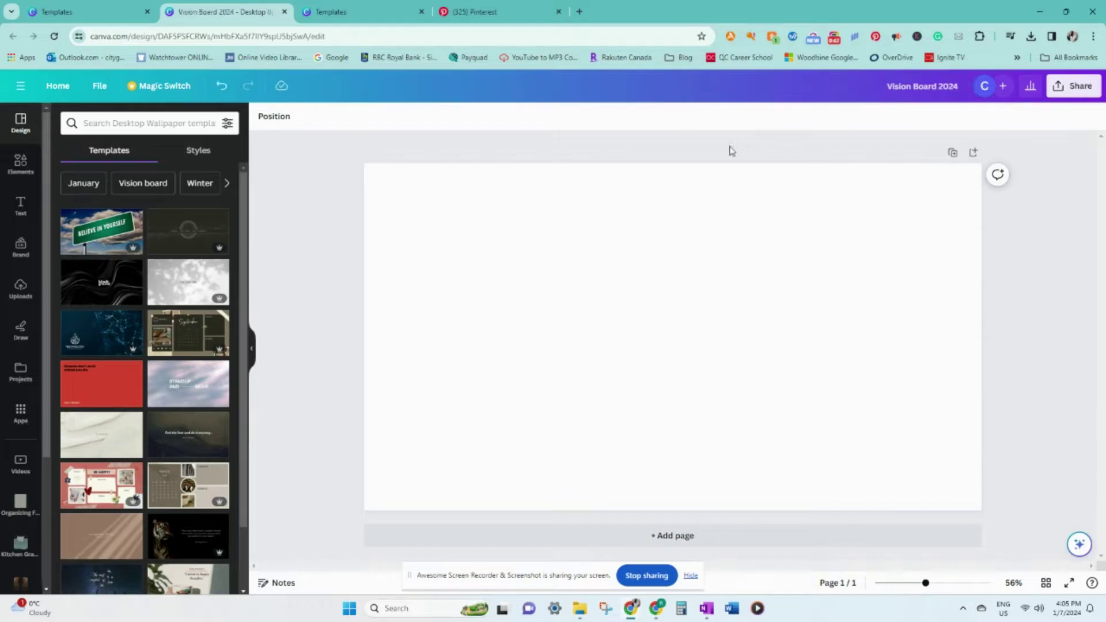
pyautogui.click(152, 126)
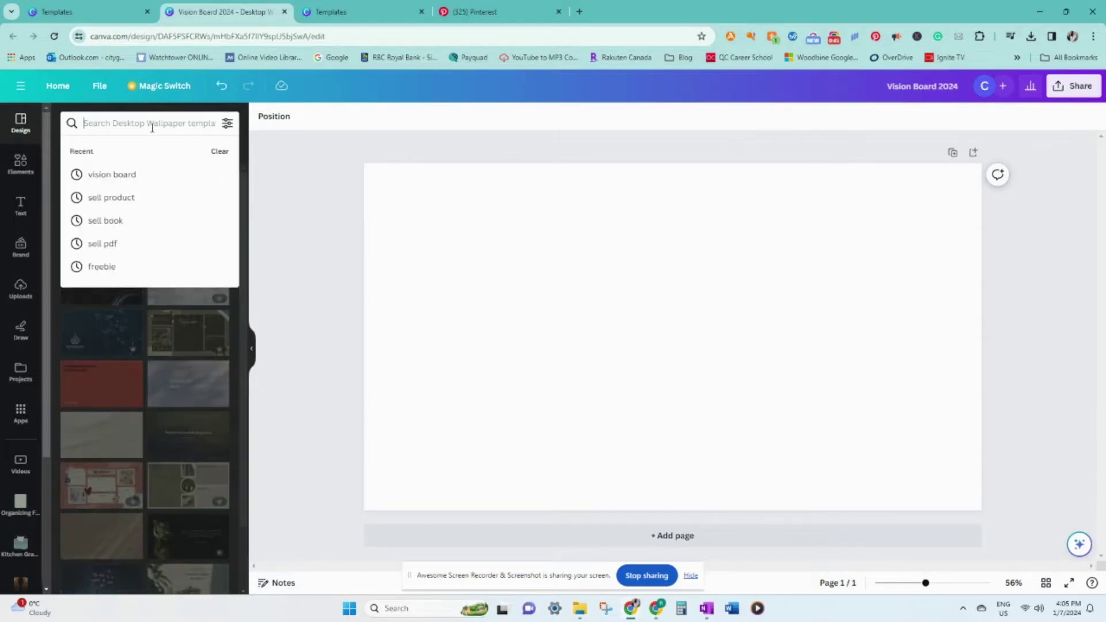
pyautogui.write('visio')
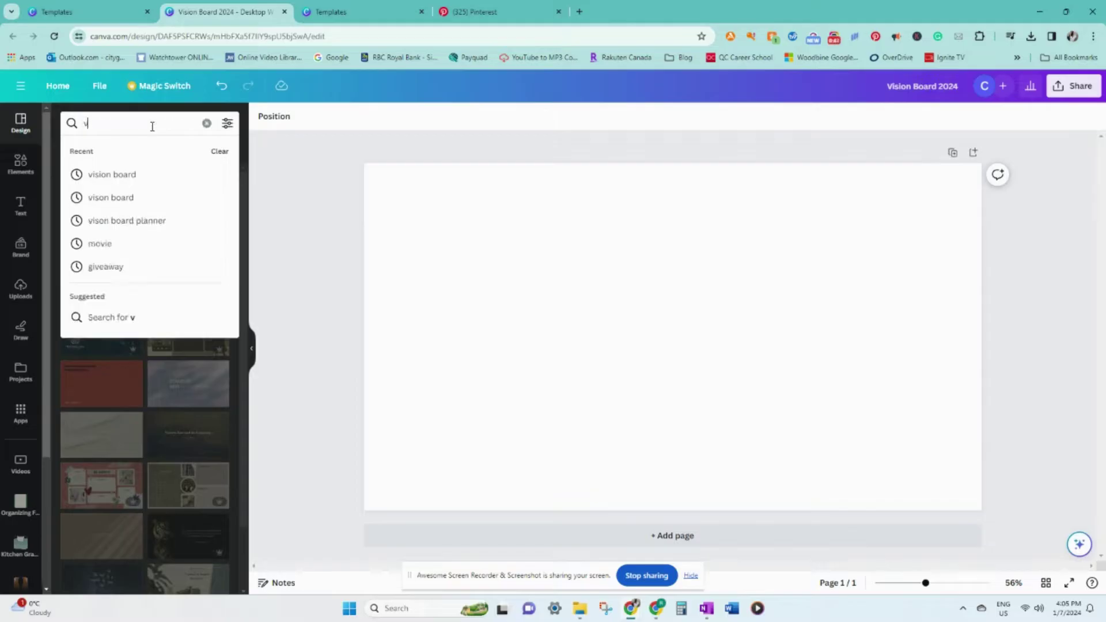
pyautogui.click(152, 178)
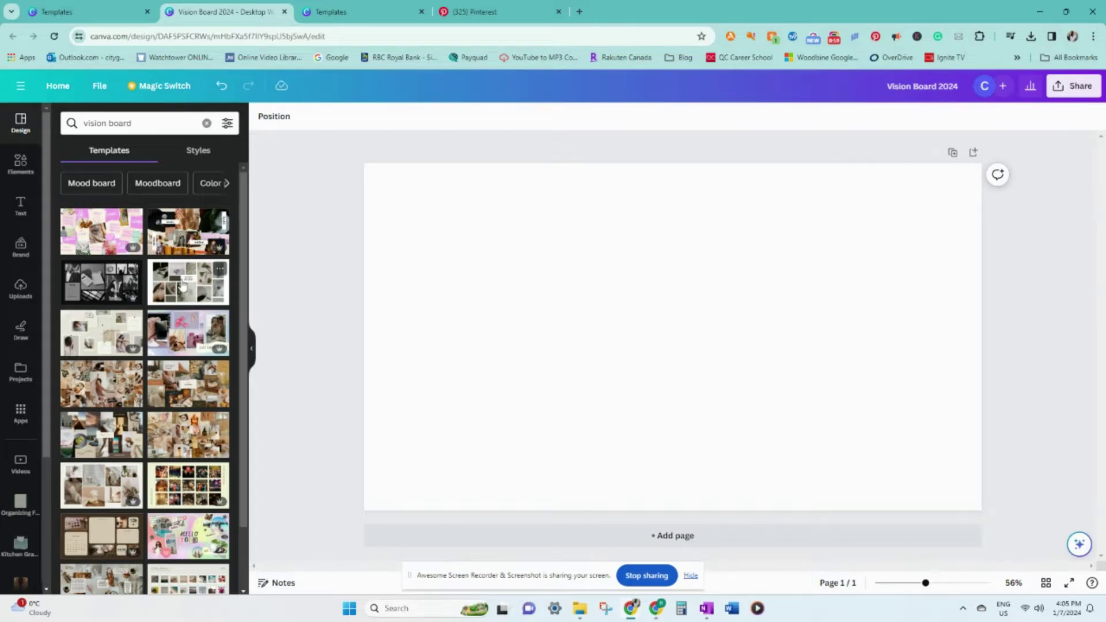
# Apply the Brown Neutral Minimalist Mood Board Desktop Wallpaper template to page 1 and return to the template results
pyautogui.scroll(-1, 182, 287)
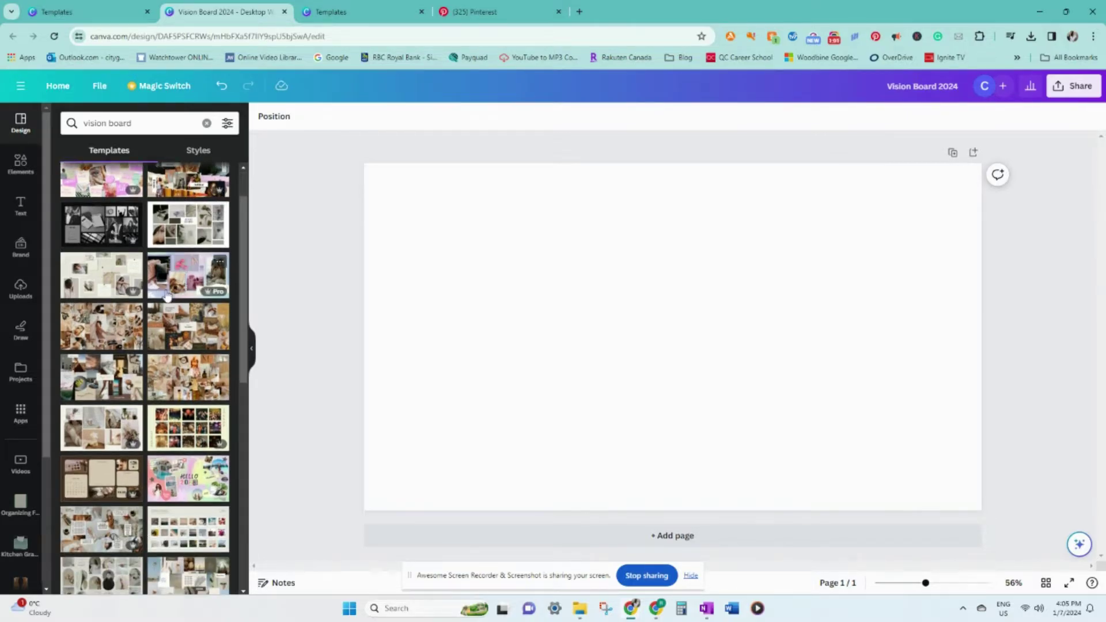
pyautogui.click(119, 327)
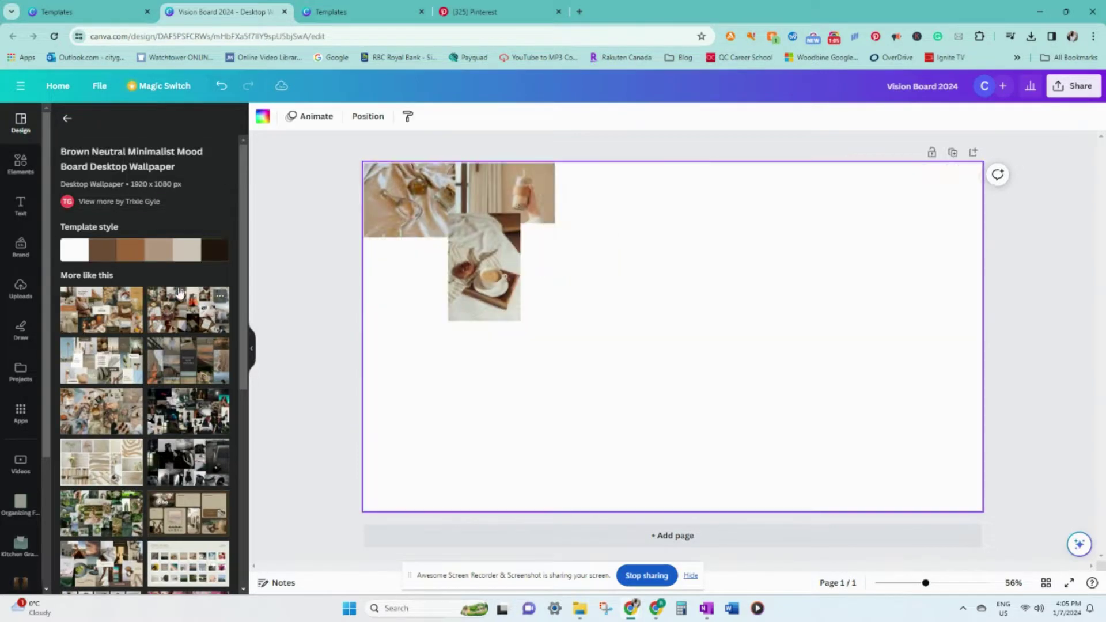
pyautogui.click(67, 120)
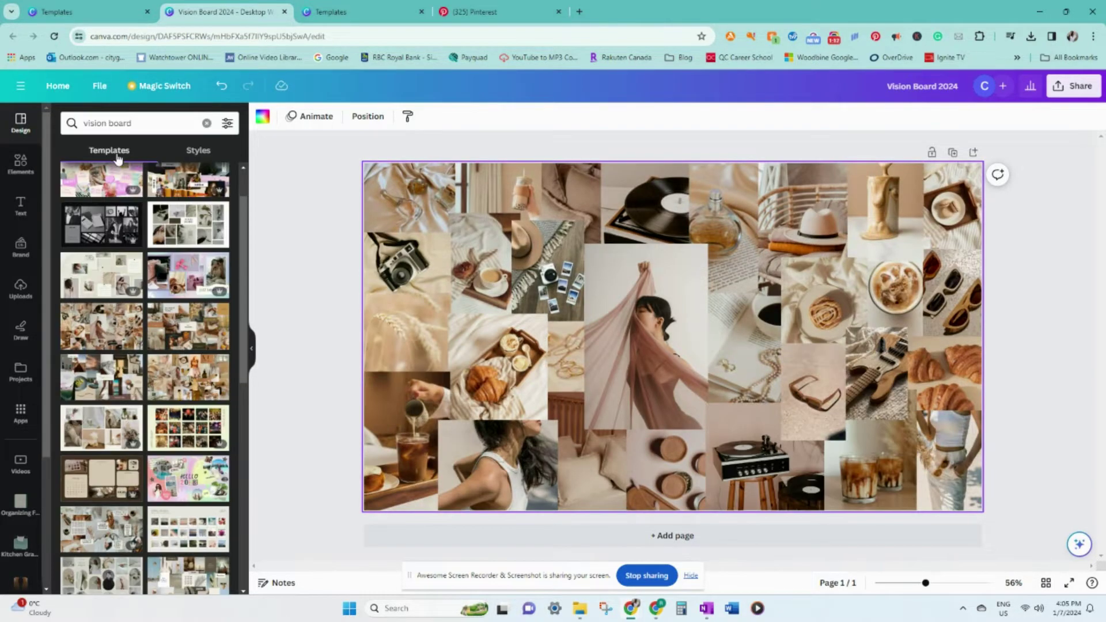
# Add a second page with the Beige and Brown Vintage 2024 Vision Board template and return to the template results
pyautogui.scroll(-4, 179, 274)
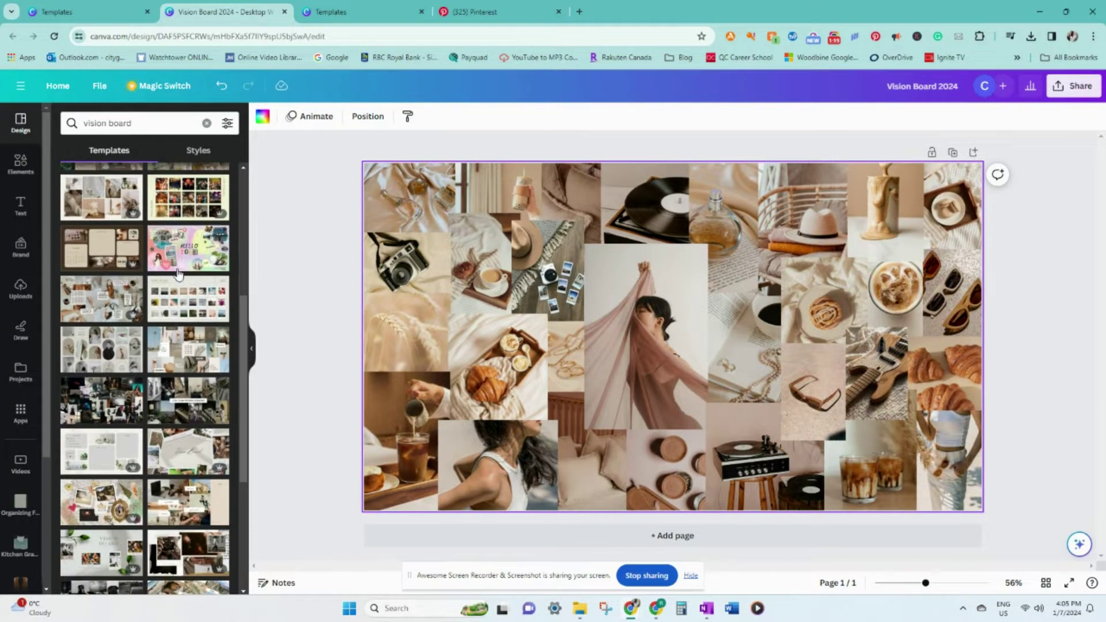
pyautogui.click(493, 533)
pyautogui.click(101, 303)
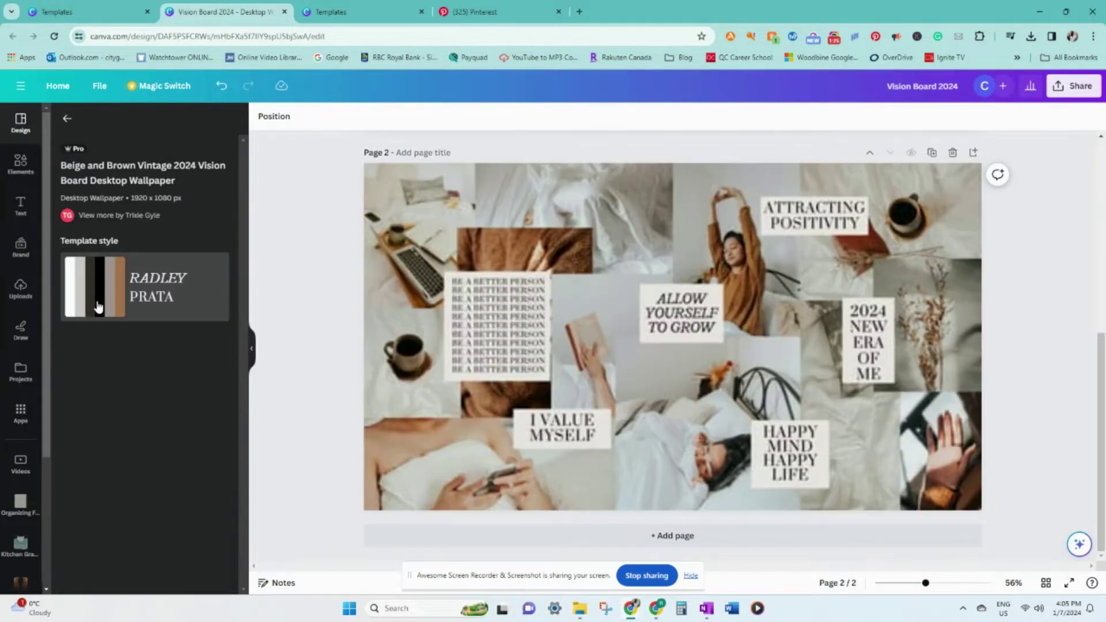
pyautogui.click(66, 118)
# Add a third page with the Photo Collage Vision Board New Year Resolution Desktop Organizer Wallpaper template
pyautogui.click(438, 535)
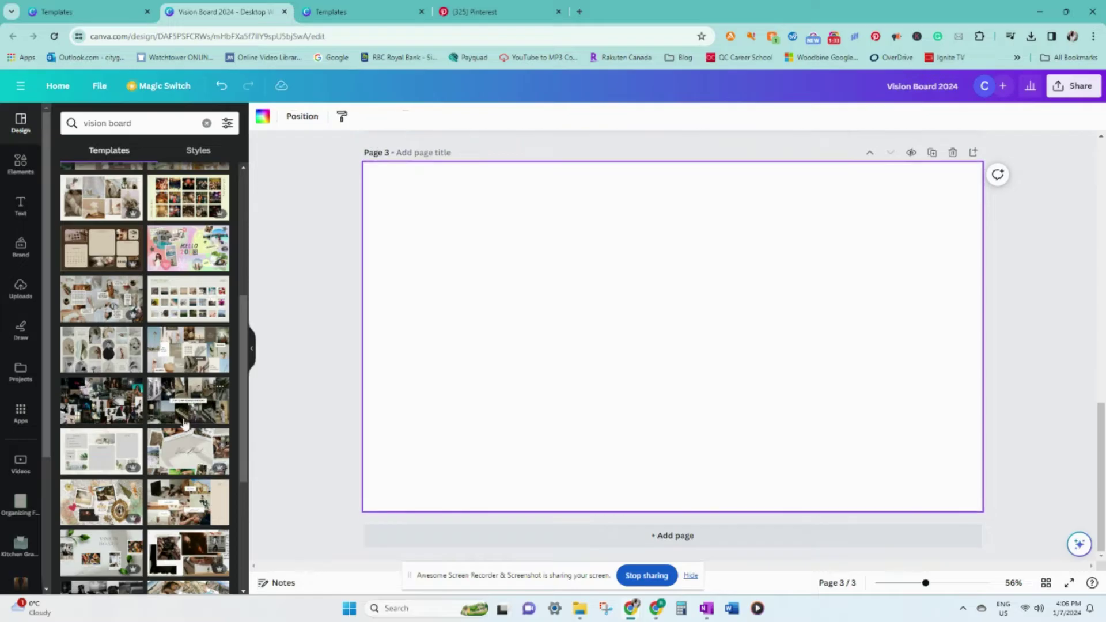
pyautogui.scroll(-3, 183, 424)
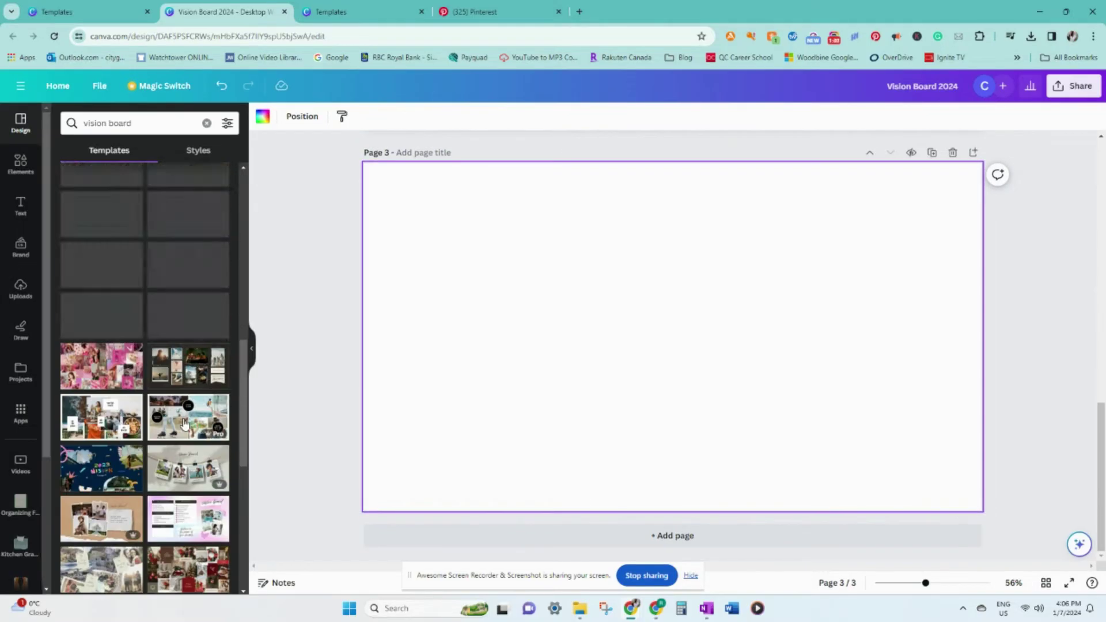
pyautogui.click(190, 394)
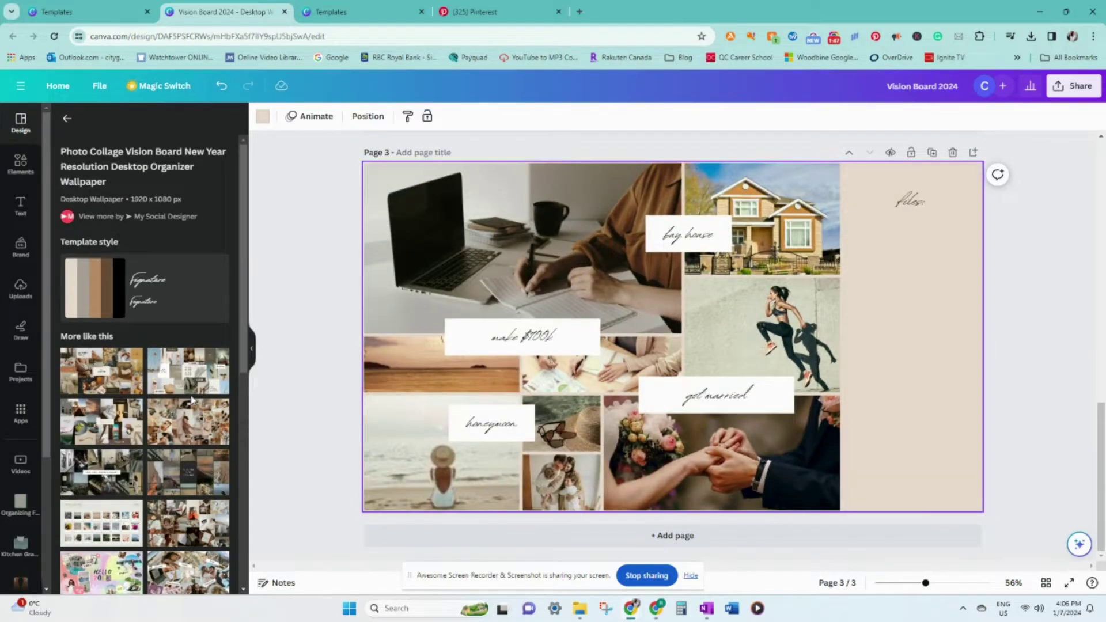
# Add a fourth page with the related Beige Aesthetic Photo Collage Vision Board Summer Desktop Wallpaper template
pyautogui.scroll(5, 560, 439)
pyautogui.scroll(-5, 560, 439)
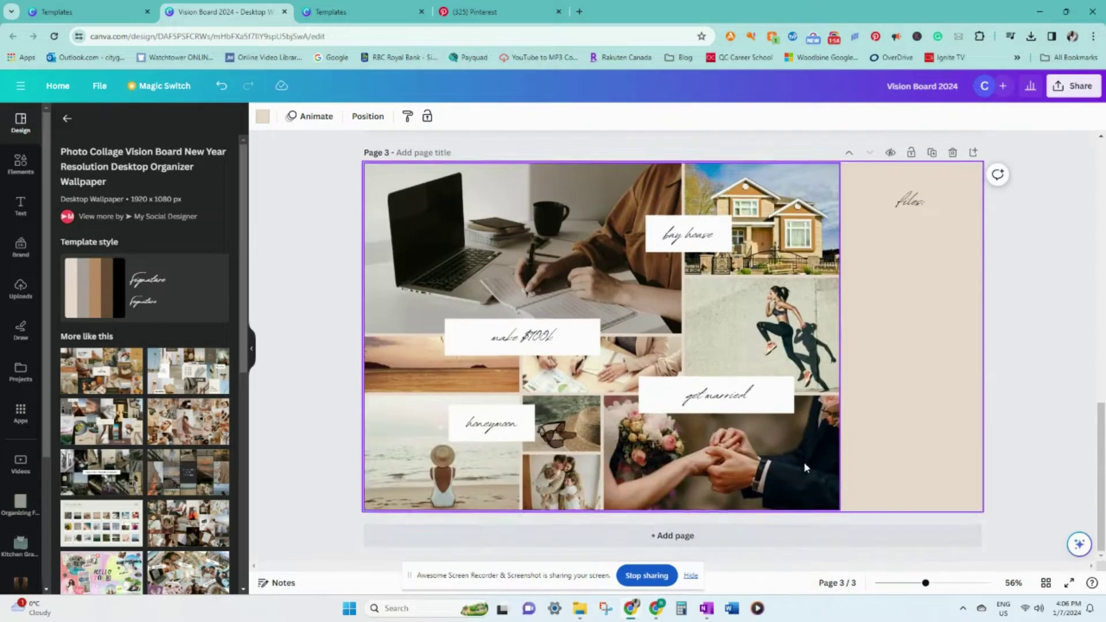
pyautogui.click(183, 376)
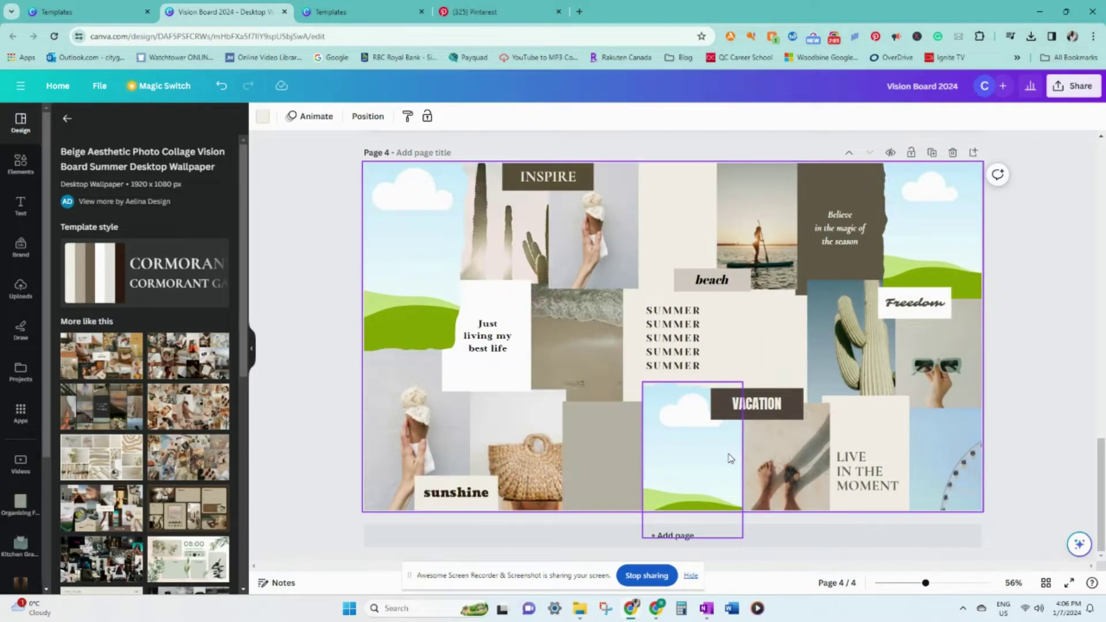
# Copy the "Attracting Positivity" label from page 2 onto page 1, placing it below the draped woman, above the record player
pyautogui.scroll(5, 729, 458)
pyautogui.click(686, 283)
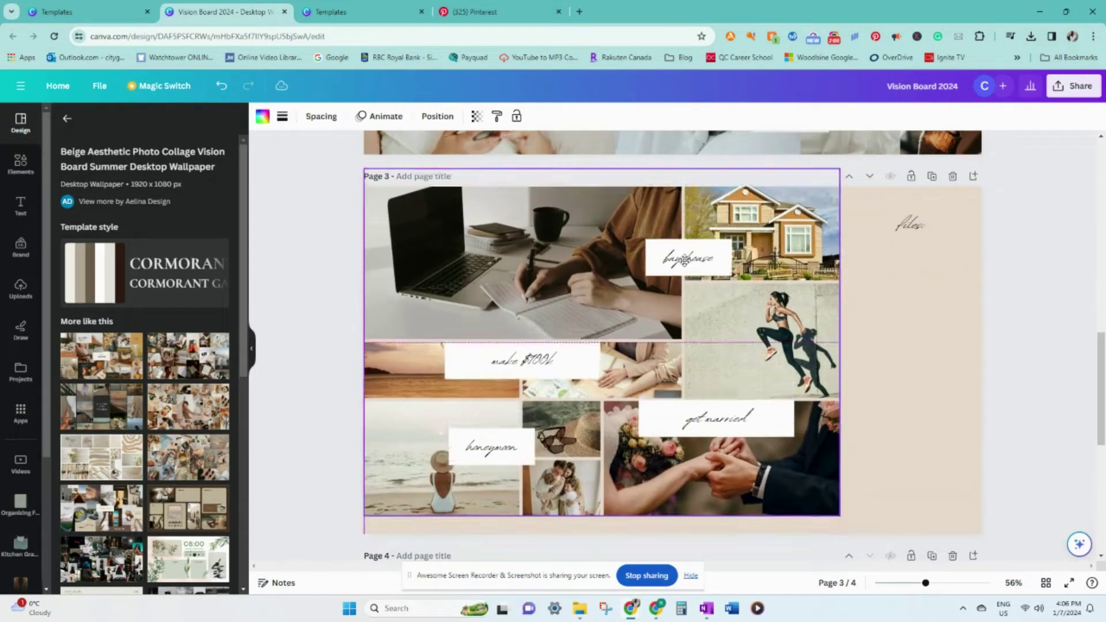
pyautogui.click(884, 371)
pyautogui.scroll(10, 881, 378)
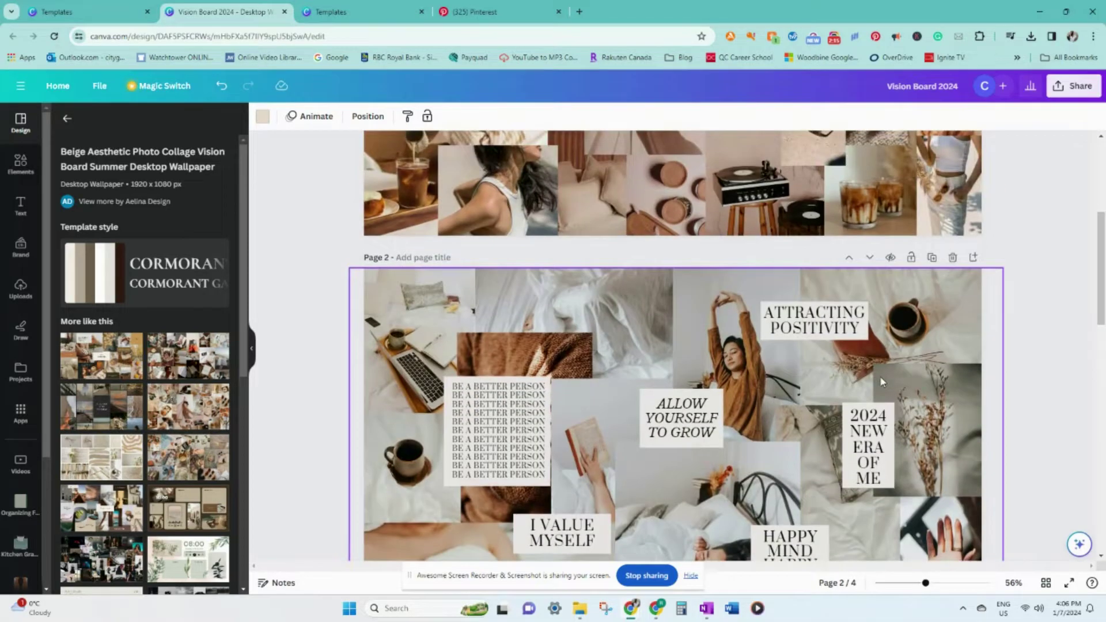
pyautogui.scroll(-5, 881, 381)
pyautogui.click(812, 290)
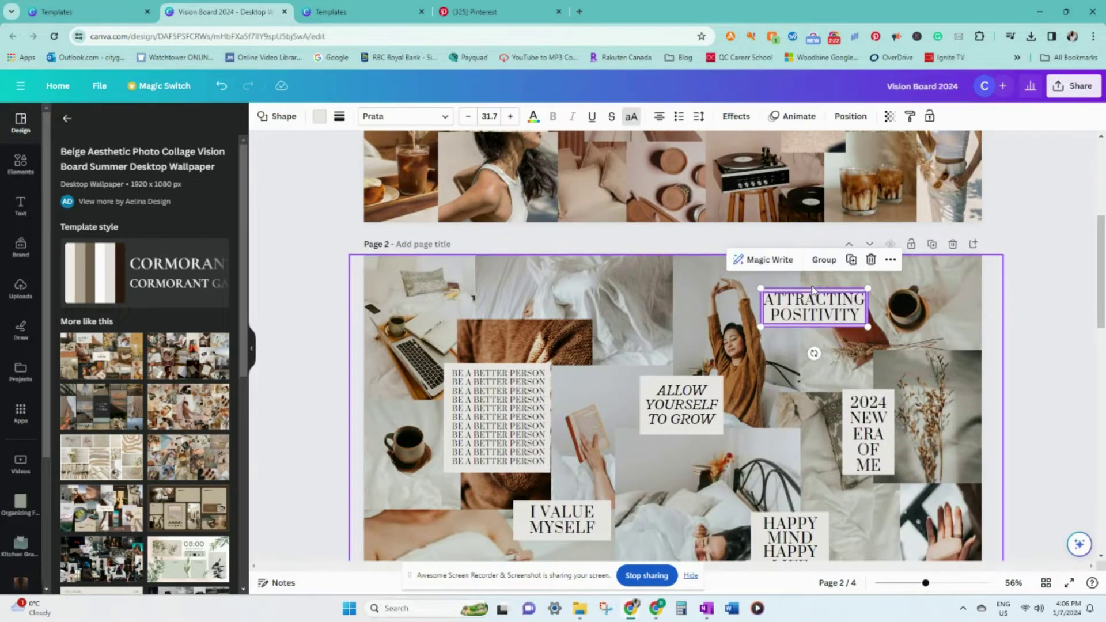
pyautogui.scroll(4, 922, 383)
pyautogui.scroll(-5, 922, 383)
# Copy the "2024 New Era of Me" label from page 2 onto page 1, placing it beside the iced coffee photo
pyautogui.moveTo(868, 377); pyautogui.dragTo(864, 432)
pyautogui.scroll(5, 864, 373)
pyautogui.scroll(-5, 855, 326)
pyautogui.click(703, 489)
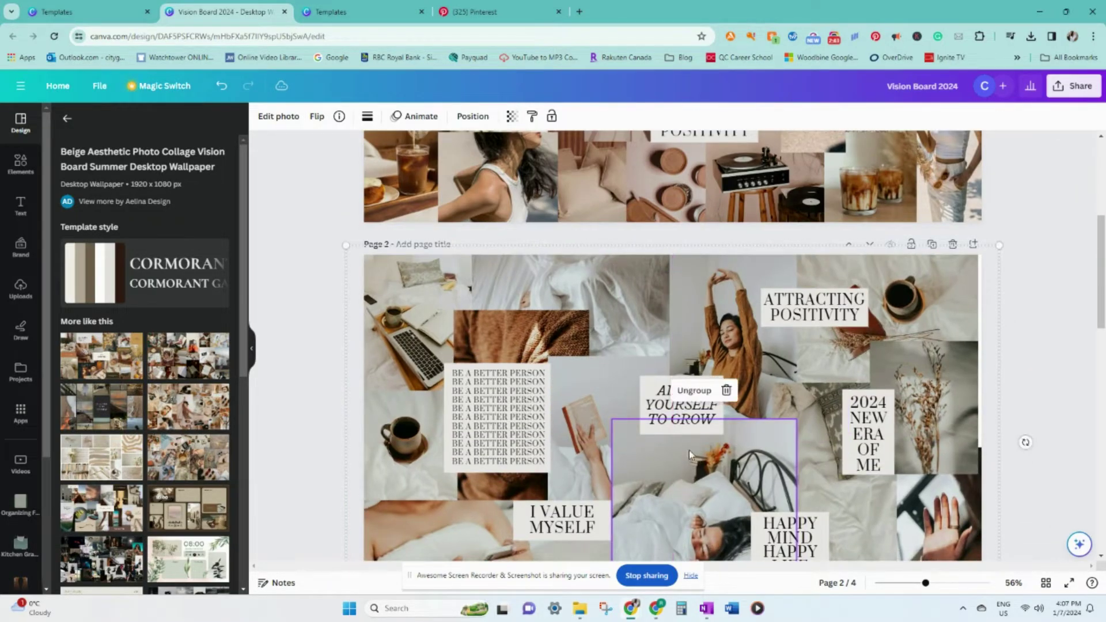
pyautogui.scroll(-1, 991, 415)
pyautogui.scroll(5, 991, 415)
pyautogui.scroll(-4, 991, 415)
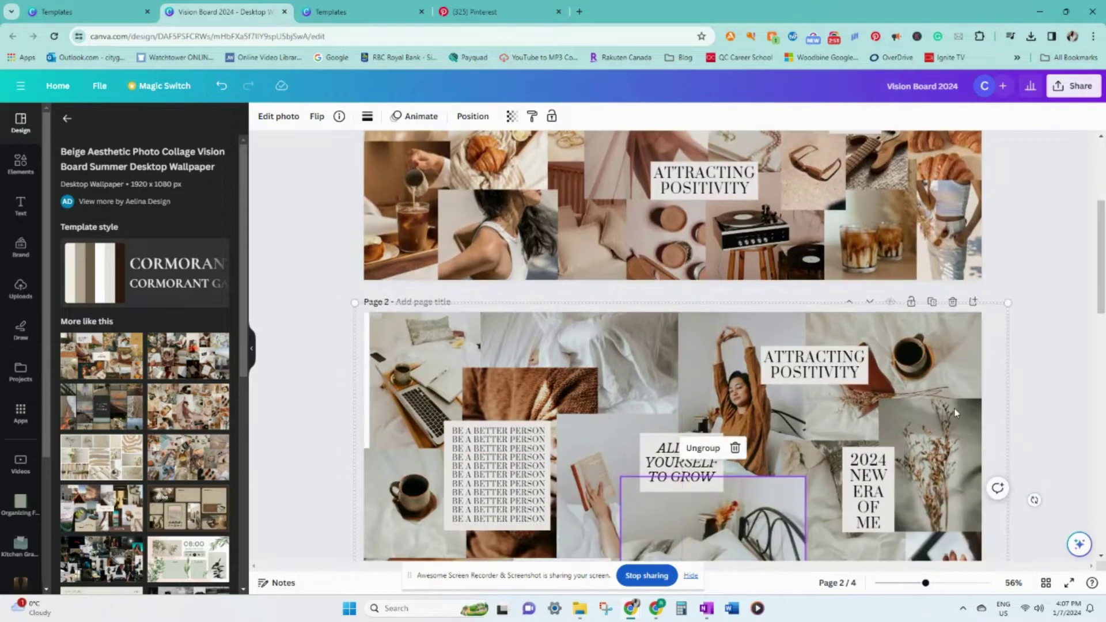
# Copy the "Happy Mind Happy Life" label from page 2 onto page 1, placing it over the upper photos beside the straw hat
pyautogui.scroll(-1, 435, 349)
pyautogui.scroll(-3, 358, 395)
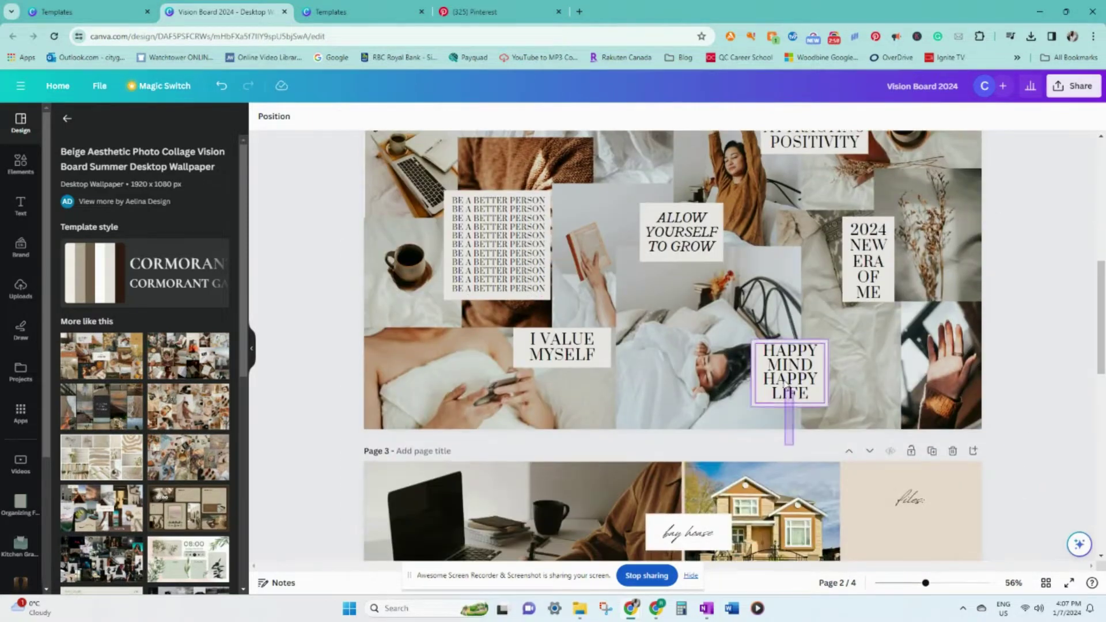
pyautogui.click(784, 375)
pyautogui.scroll(6, 785, 396)
pyautogui.moveTo(785, 375); pyautogui.dragTo(592, 199)
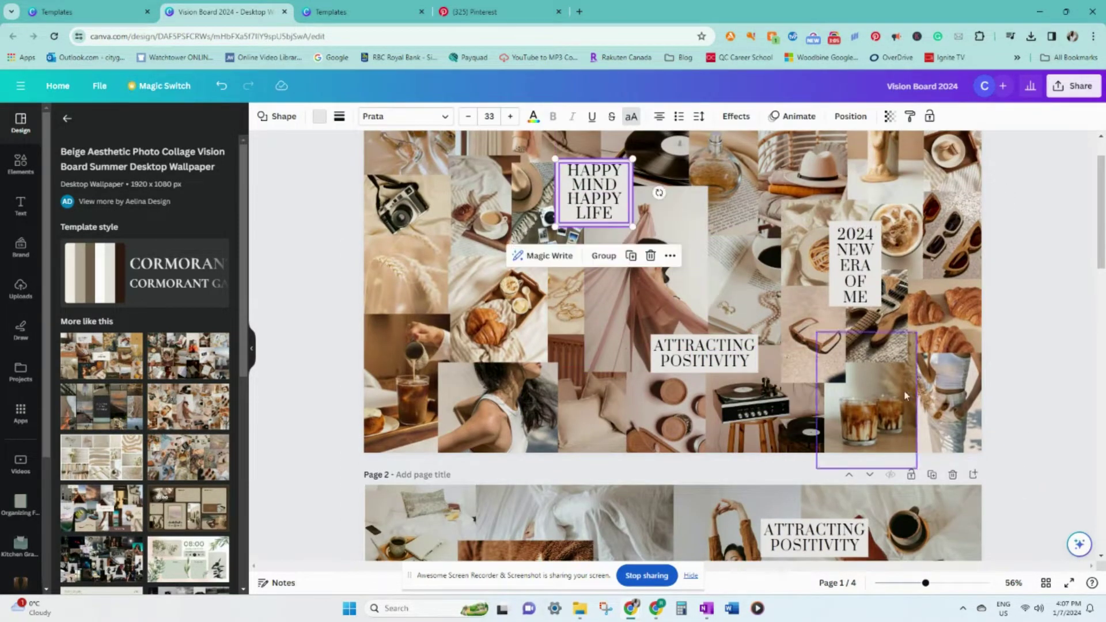
# Copy the "I Value Myself" label from page 2 onto page 1, placing it over the lower photos near the woman in white
pyautogui.scroll(-3, 837, 467)
pyautogui.scroll(-2, 837, 466)
pyautogui.click(551, 464)
pyautogui.moveTo(559, 461); pyautogui.dragTo(576, 438)
# Copy the "get married" label from page 3 onto page 1, placing it just above the draped woman, beneath the perfume photo
pyautogui.scroll(-8, 691, 404)
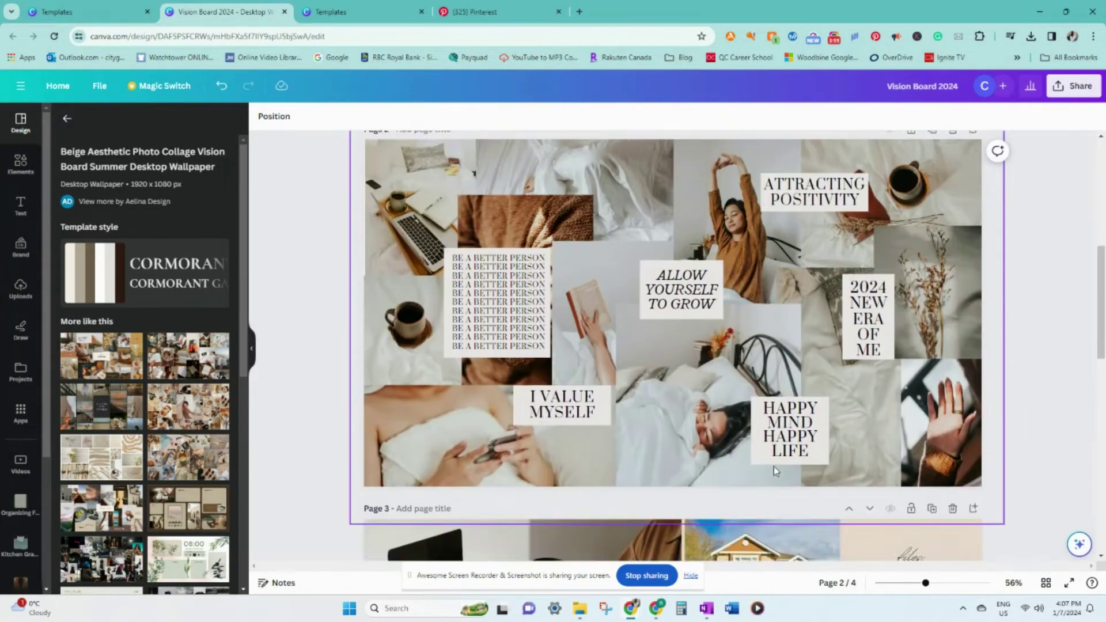
pyautogui.scroll(-3, 807, 455)
pyautogui.click(716, 403)
pyautogui.moveTo(717, 403); pyautogui.dragTo(425, 247)
pyautogui.click(753, 380)
pyautogui.moveTo(753, 375); pyautogui.dragTo(759, 238)
pyautogui.click(1003, 436)
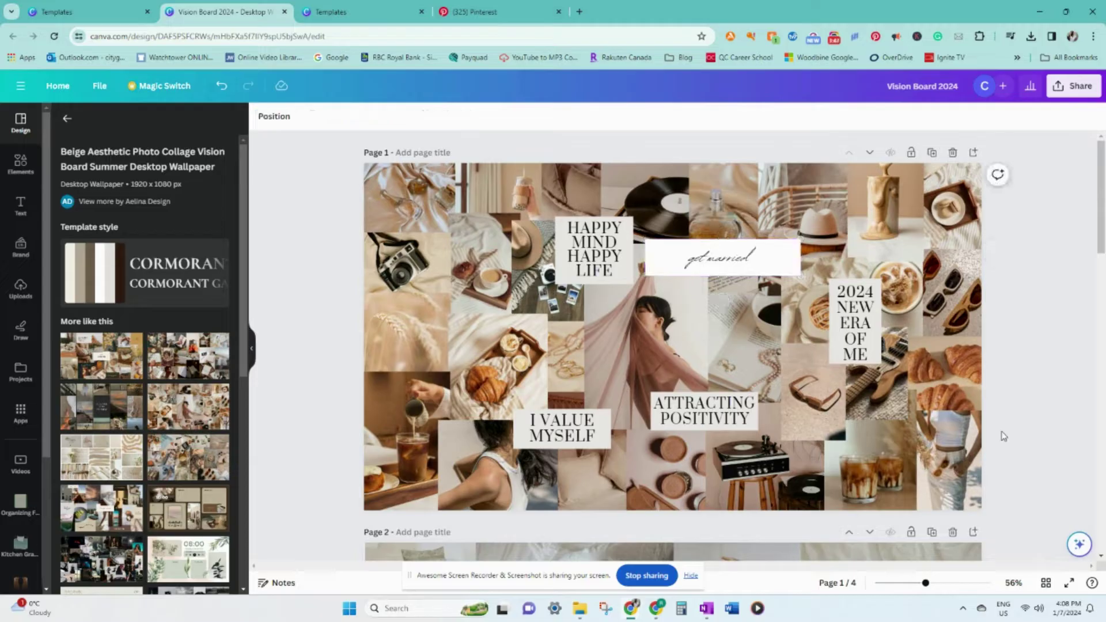
pyautogui.scroll(-10, 1005, 433)
pyautogui.scroll(-2, 962, 407)
pyautogui.scroll(12, 1032, 447)
# Switch to Pinterest, hide the screen-sharing notice, and search your Pins for "vision board"
pyautogui.click(489, 11)
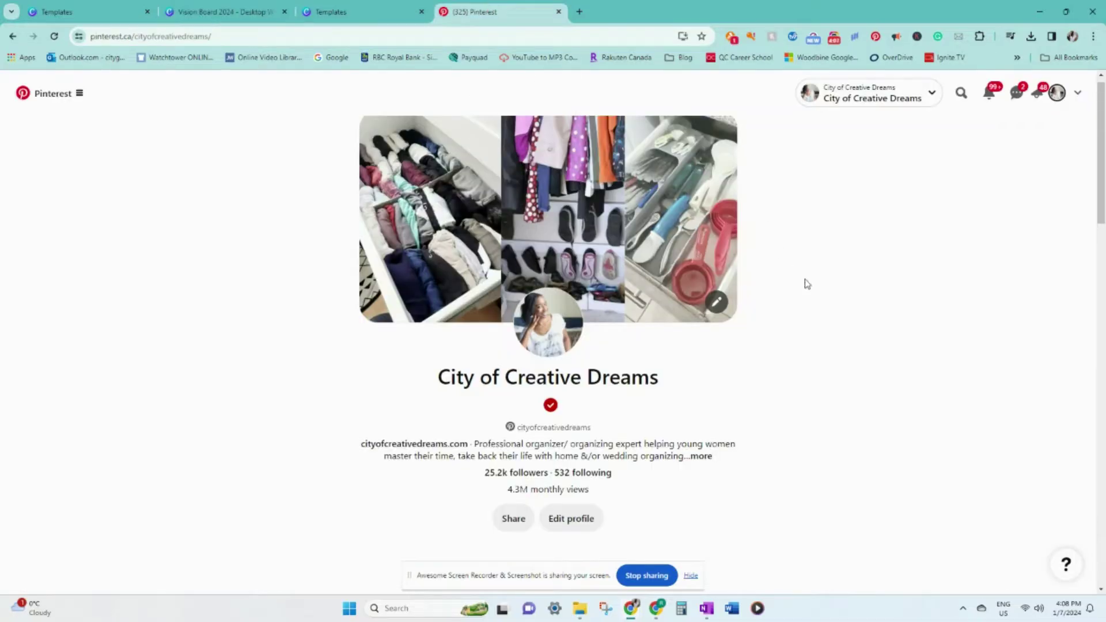
pyautogui.click(691, 576)
pyautogui.scroll(-1, 857, 317)
pyautogui.scroll(1, 857, 317)
pyautogui.click(961, 93)
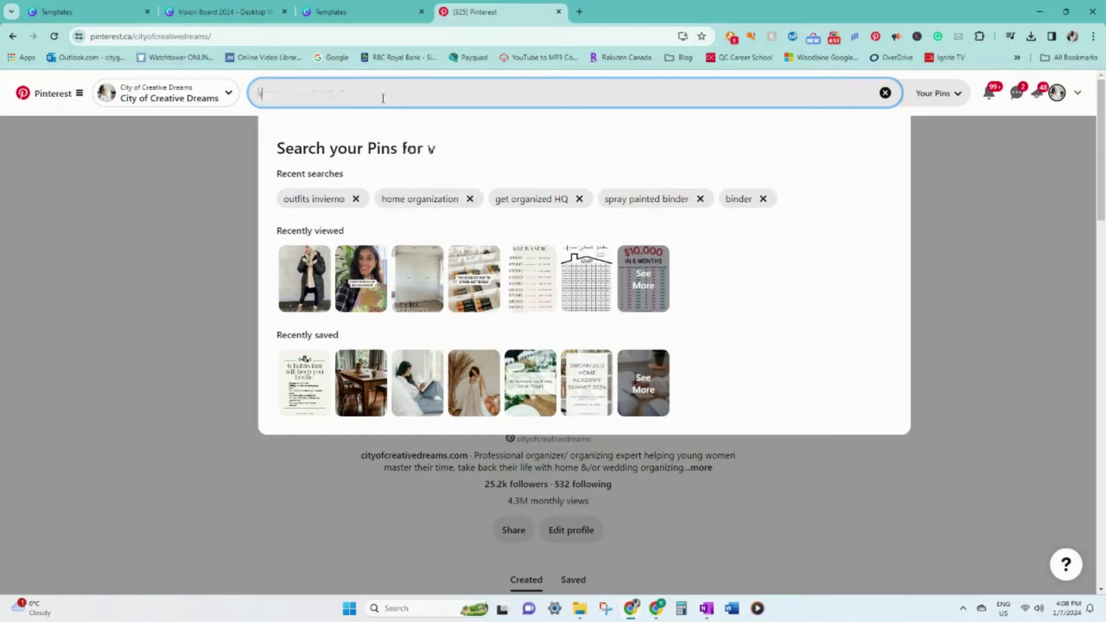
pyautogui.write('vision board')
pyautogui.press('Return')
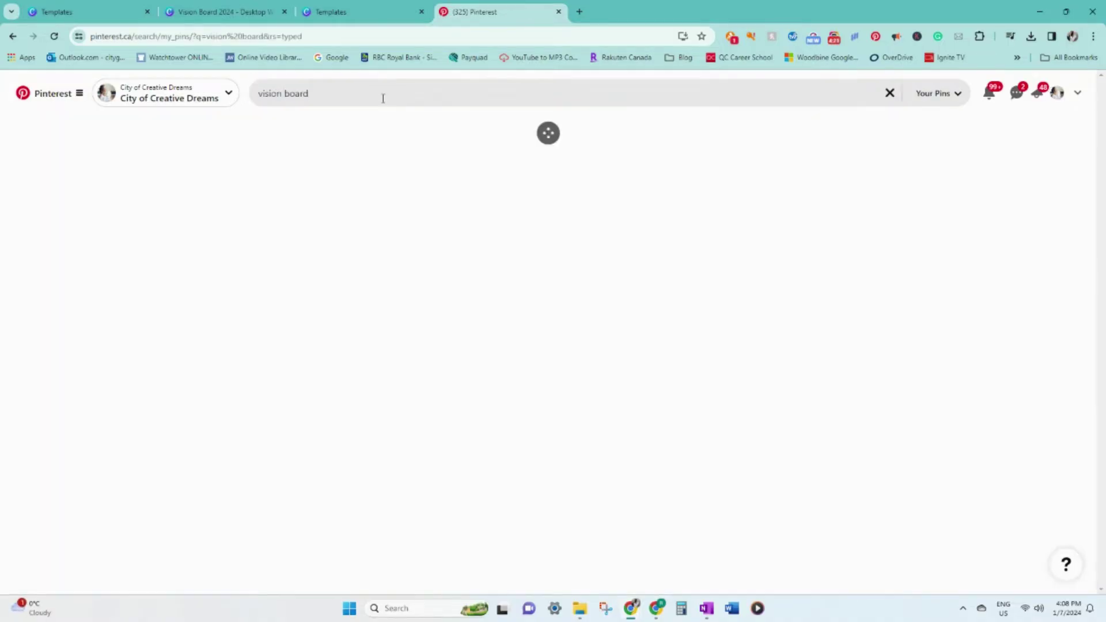
# Widen the vision board search from your own Pins to All Pins and browse the image ideas
pyautogui.scroll(-3, 180, 224)
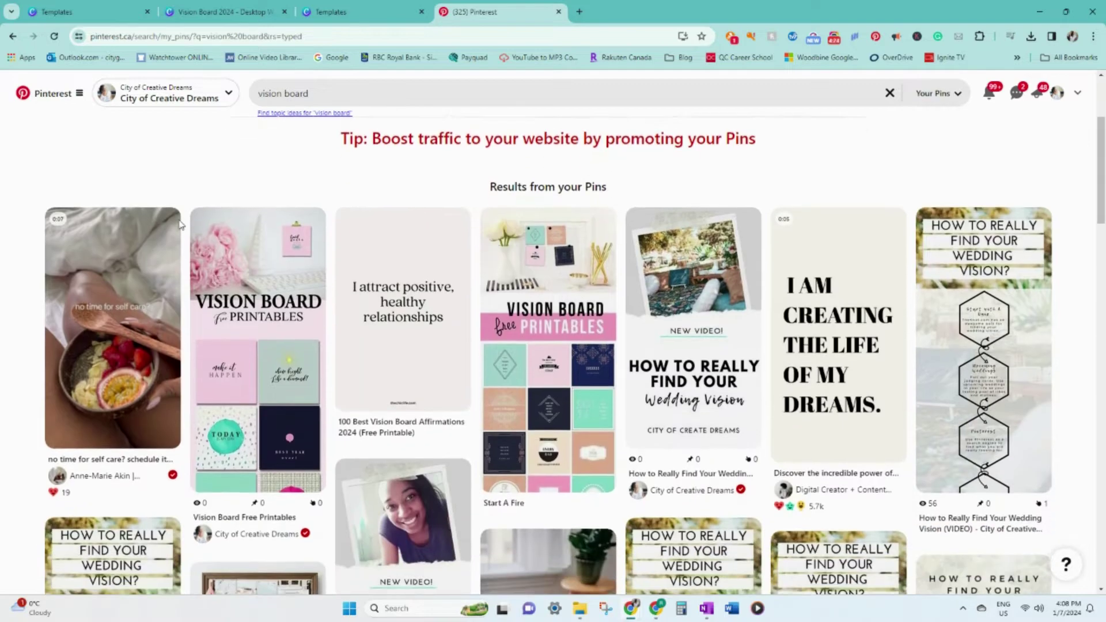
pyautogui.scroll(-2, 181, 225)
pyautogui.click(936, 94)
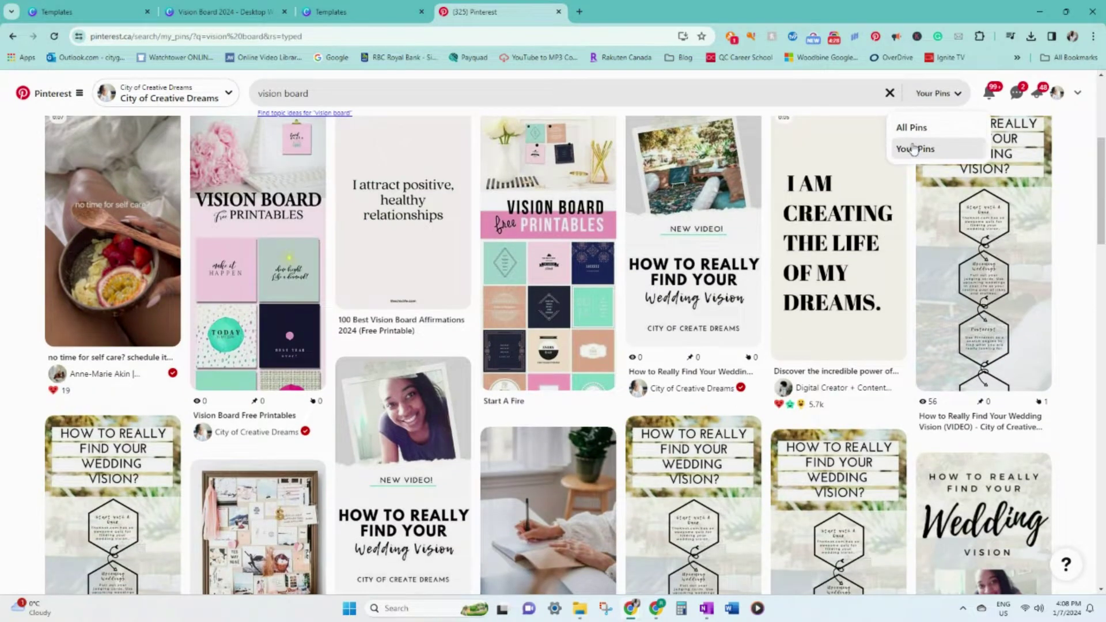
pyautogui.click(913, 147)
pyautogui.click(928, 99)
pyautogui.click(916, 127)
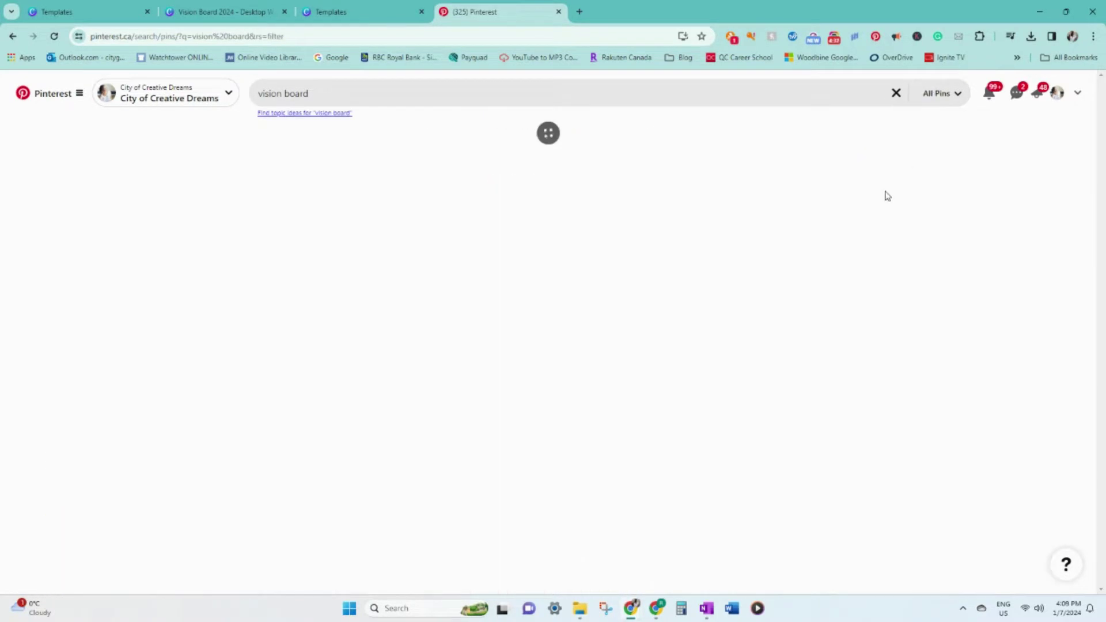
pyautogui.scroll(-2, 874, 218)
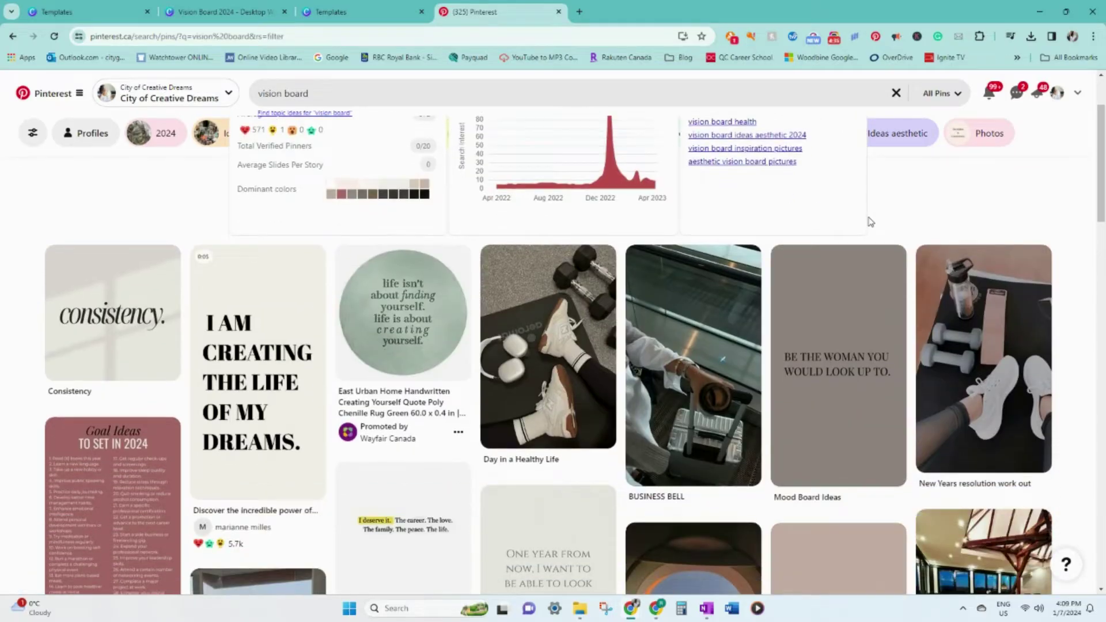
pyautogui.scroll(-1, 844, 236)
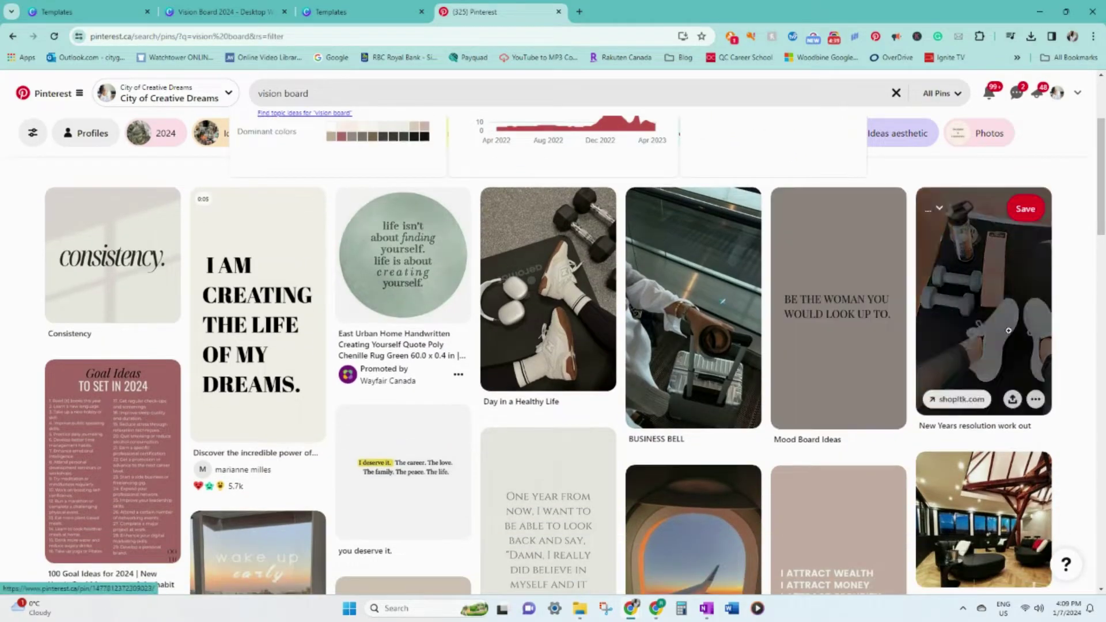
# Find the "CONFIDENT" pin among the vision board results and copy its title text
pyautogui.scroll(-4, 1073, 432)
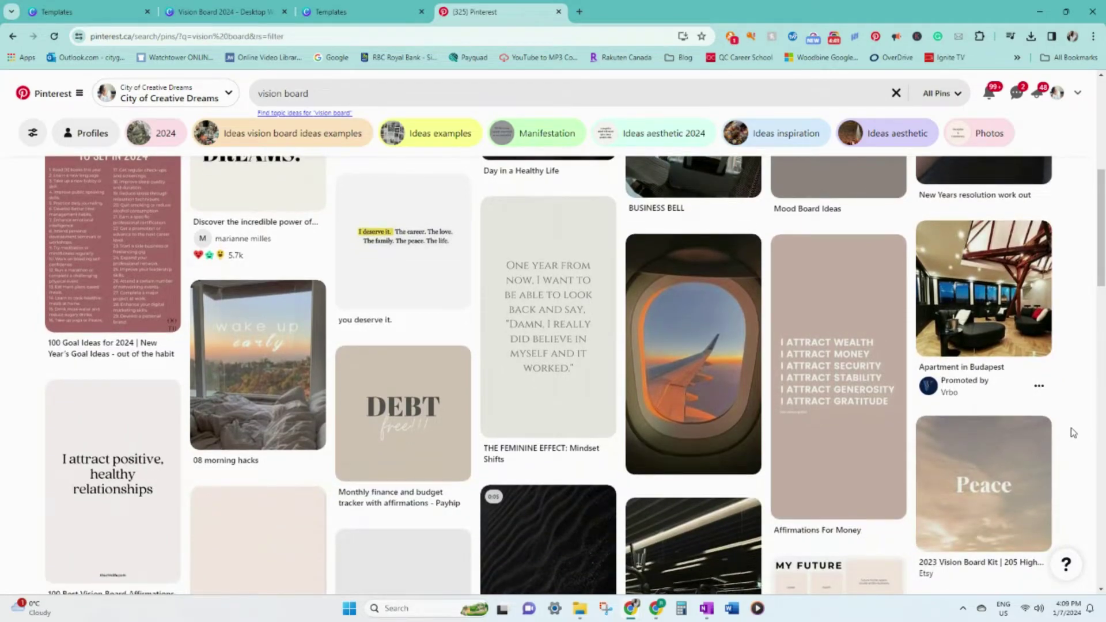
pyautogui.scroll(-1, 1073, 432)
pyautogui.scroll(-1, 1073, 432)
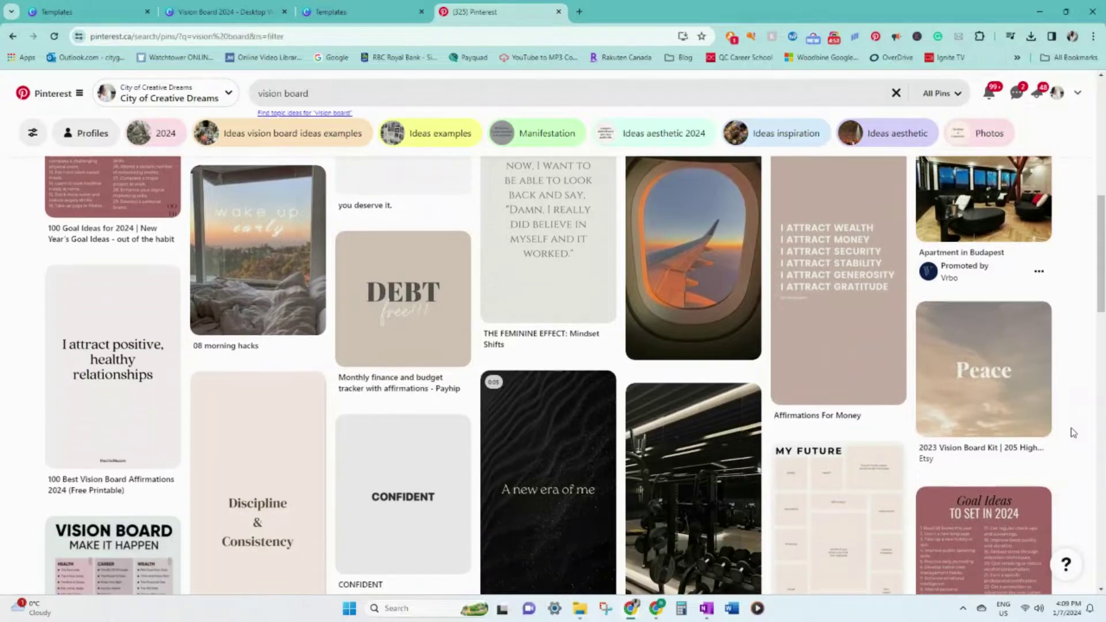
pyautogui.scroll(-2, 1073, 433)
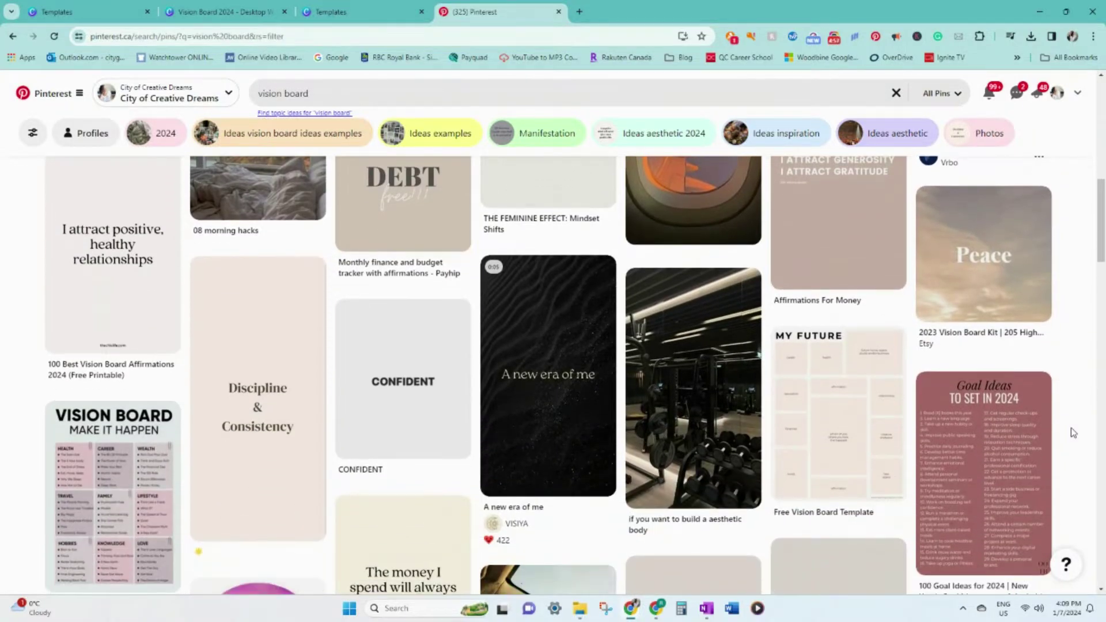
pyautogui.scroll(-1, 1074, 432)
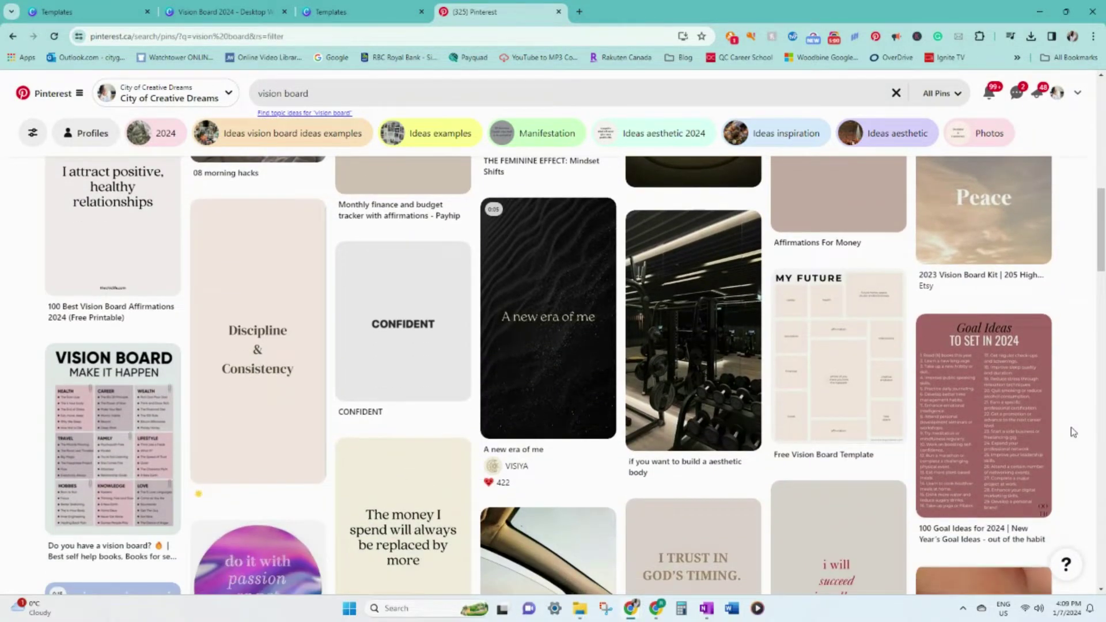
pyautogui.moveTo(335, 413); pyautogui.dragTo(382, 413)
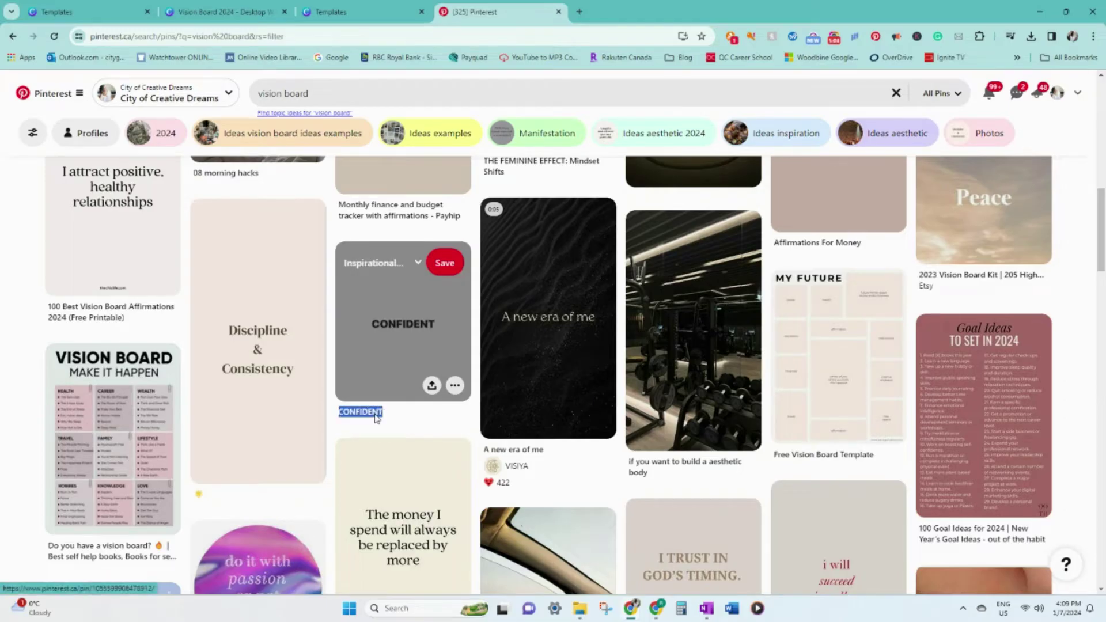
pyautogui.rightClick(376, 419)
pyautogui.click(406, 193)
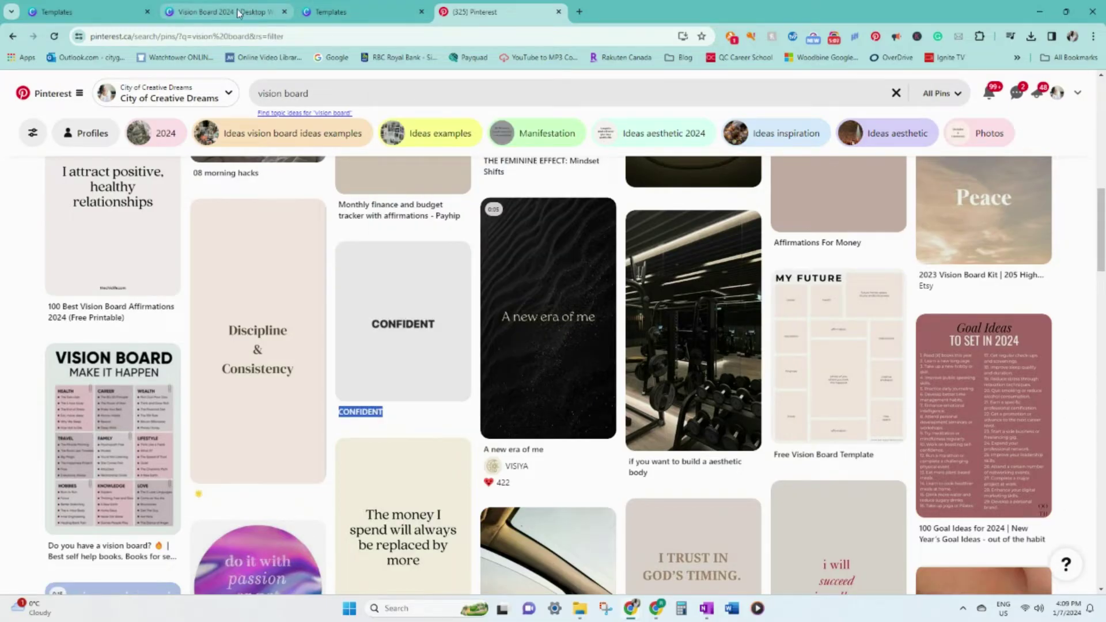
# Switch to the Canva design, duplicate the "ATTRACTING POSITIVITY" text below the camera photo, and replace its wording with "CONFIDENT"
pyautogui.click(421, 11)
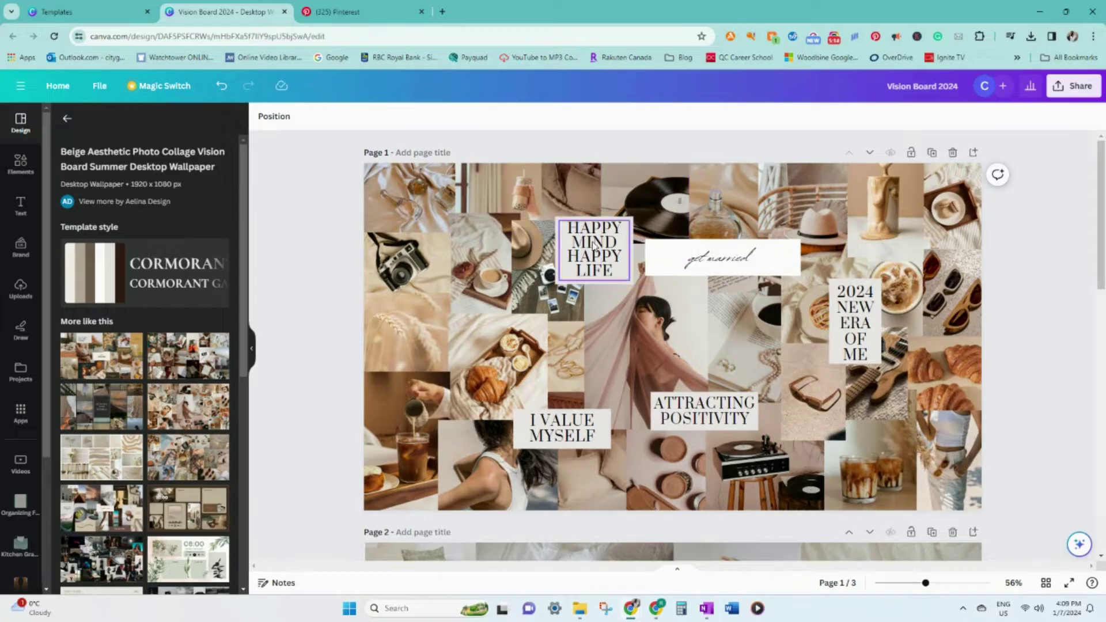
pyautogui.click(702, 412)
pyautogui.doubleClick(701, 412)
pyautogui.click(722, 527)
pyautogui.click(709, 410)
pyautogui.hotkey('ctrl', 'd')
pyautogui.moveTo(709, 414); pyautogui.dragTo(466, 312)
pyautogui.doubleClick(466, 313)
pyautogui.rightClick(467, 312)
pyautogui.click(531, 119)
# Duplicate the "ATTRACTING POSITIVITY" background box, move it onto the "CONFIDENT" text, and layer it behind the word
pyautogui.click(657, 426)
pyautogui.hotkey('ctrl', 'd')
pyautogui.moveTo(724, 407); pyautogui.dragTo(463, 301)
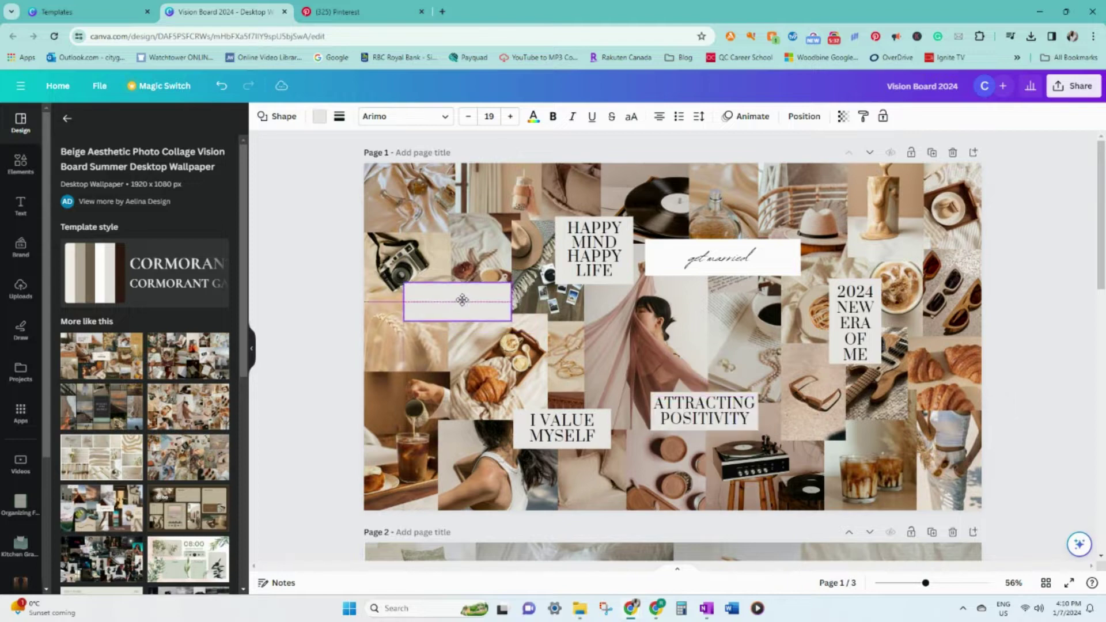
pyautogui.click(805, 115)
pyautogui.click(188, 147)
pyautogui.click(313, 296)
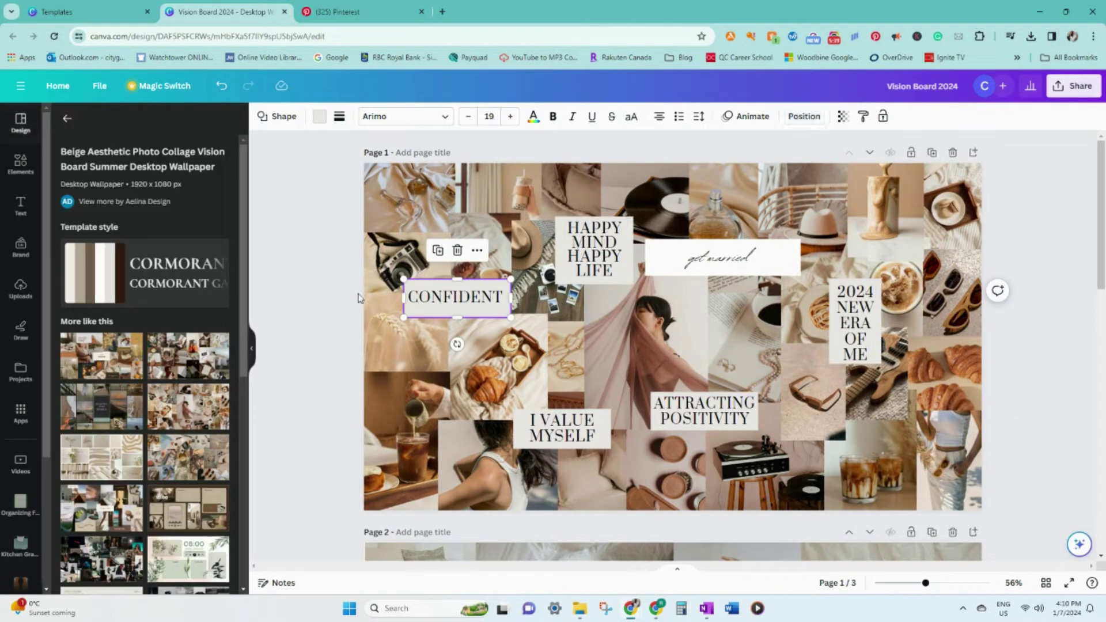
pyautogui.doubleClick(457, 298)
# Copy the photo of hands on a steering wheel from Pinterest and paste it onto page 1 in Canva
pyautogui.hotkey('ctrl', 'Tab')
pyautogui.scroll(-5, 474, 419)
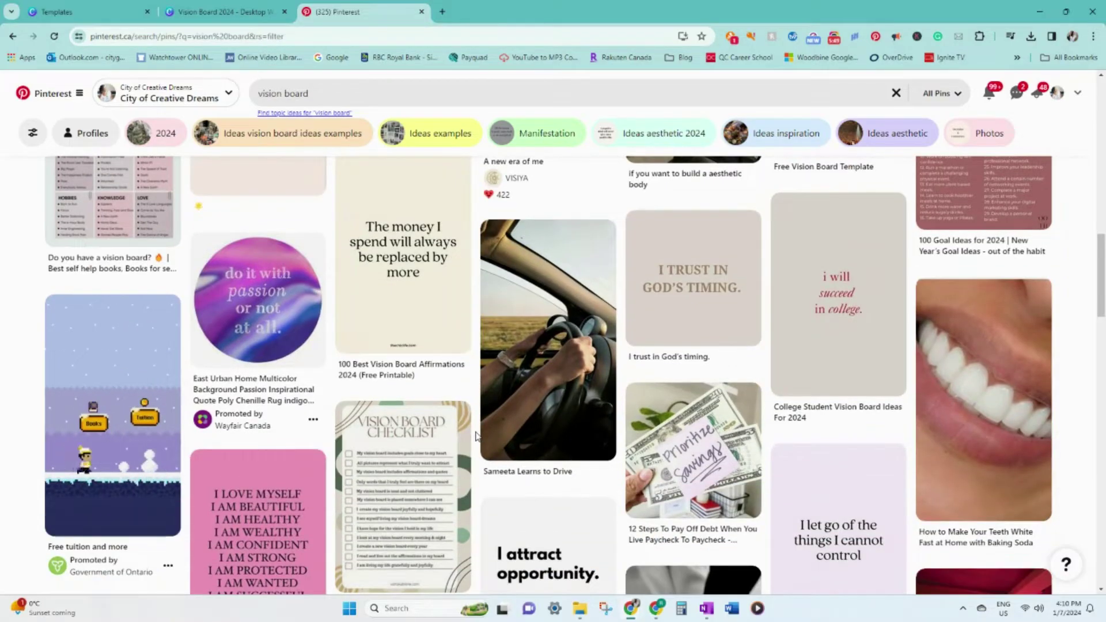
pyautogui.click(490, 429)
pyautogui.moveTo(502, 148); pyautogui.dragTo(386, 349)
pyautogui.moveTo(678, 288); pyautogui.dragTo(571, 238)
# Delete the loose driving photo and fill the draped woman's frame with its uploaded copy
pyautogui.rightClick(571, 238)
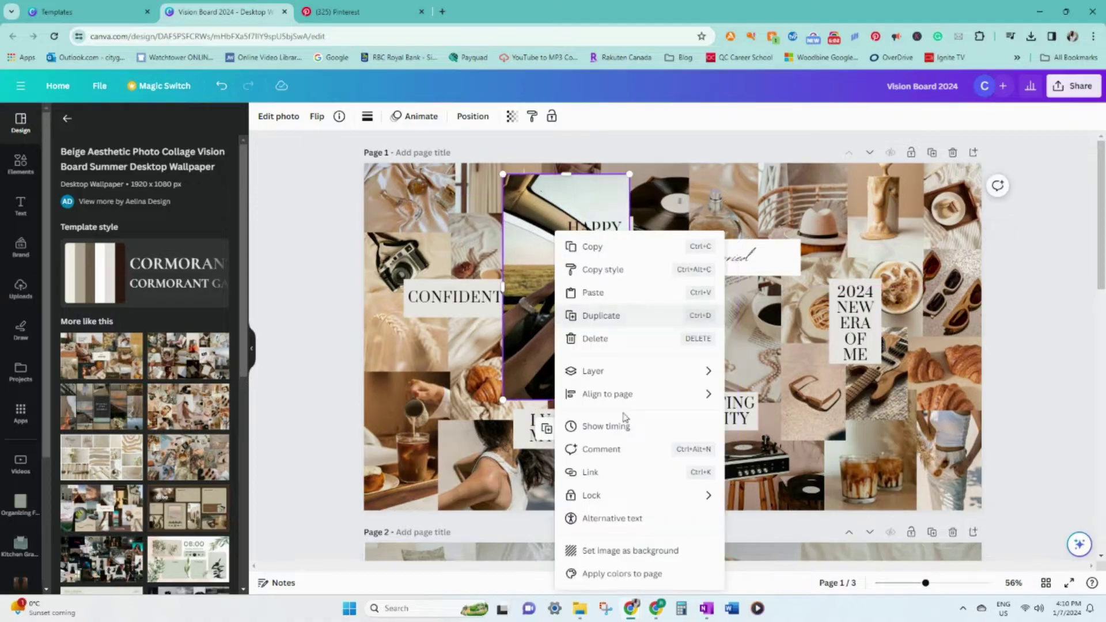
pyautogui.click(533, 331)
pyautogui.press('Delete')
pyautogui.moveTo(81, 265); pyautogui.dragTo(644, 323)
pyautogui.click(222, 88)
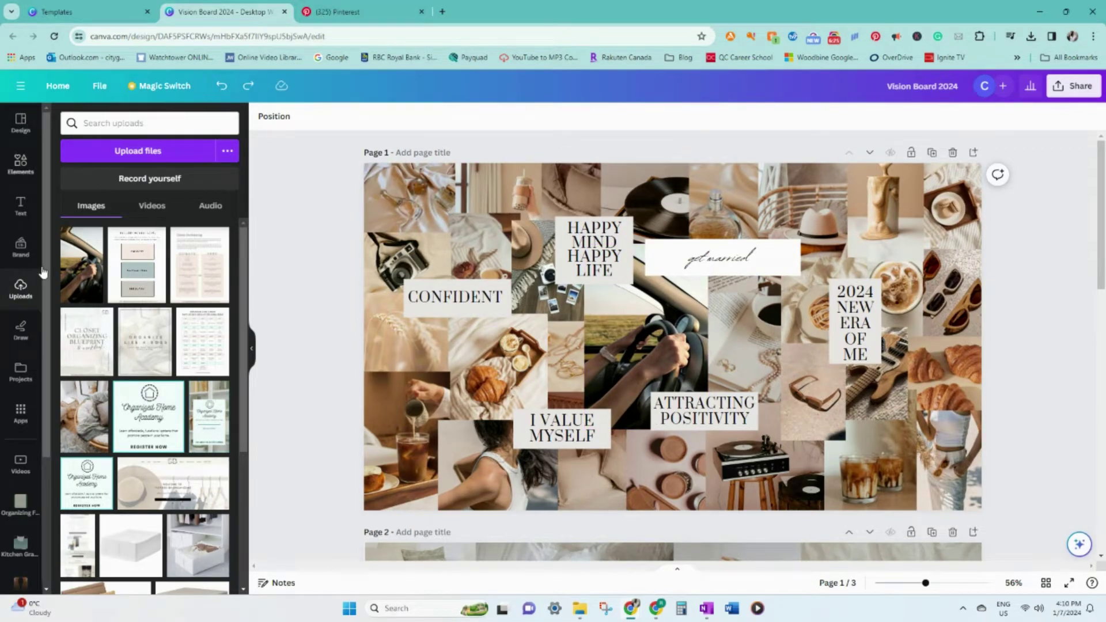
# Return to the Pinterest vision board results, find the photo of two passports, and copy its image
pyautogui.hotkey('ctrl', 'Tab')
pyautogui.click(22, 140)
pyautogui.scroll(-5, 691, 346)
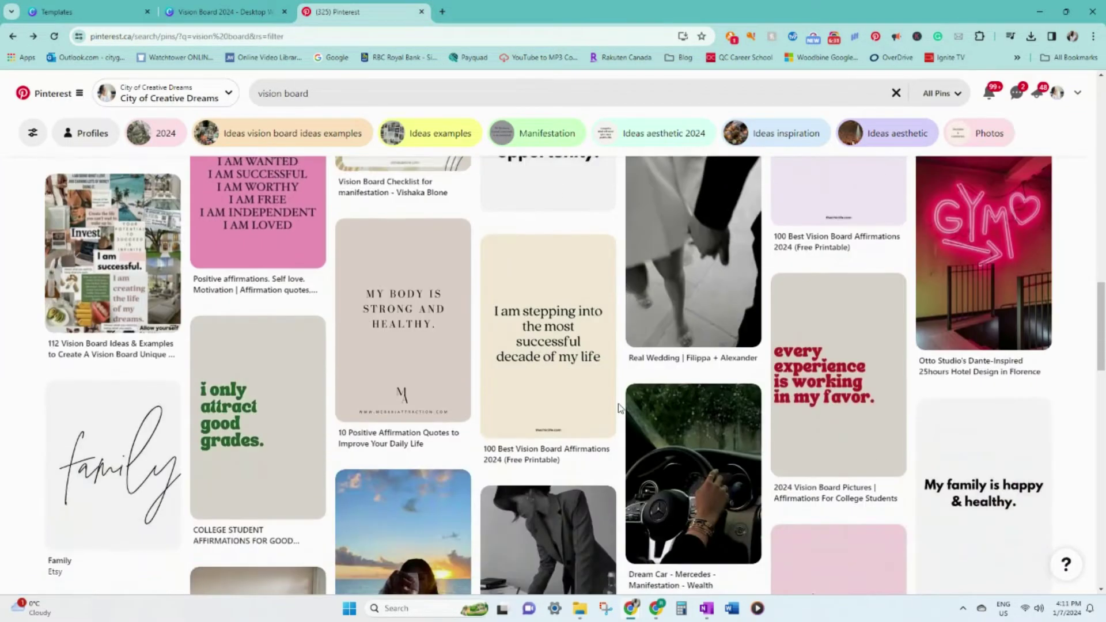
pyautogui.scroll(-8, 619, 408)
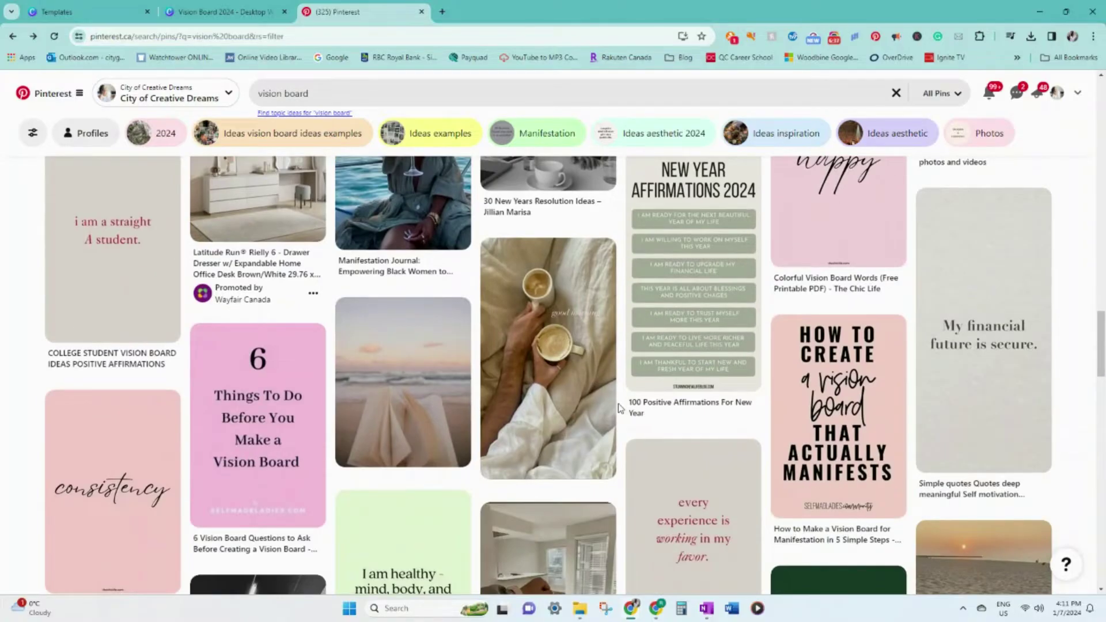
pyautogui.scroll(-10, 619, 408)
pyautogui.scroll(-10, 619, 408)
pyautogui.scroll(-3, 620, 408)
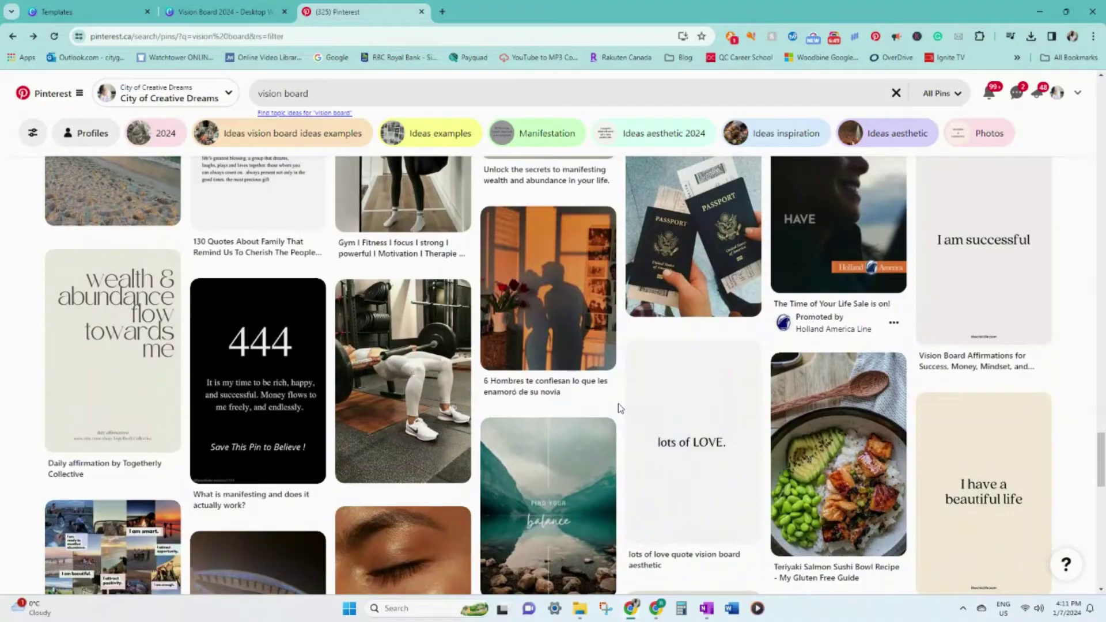
pyautogui.click(693, 269)
pyautogui.rightClick(406, 285)
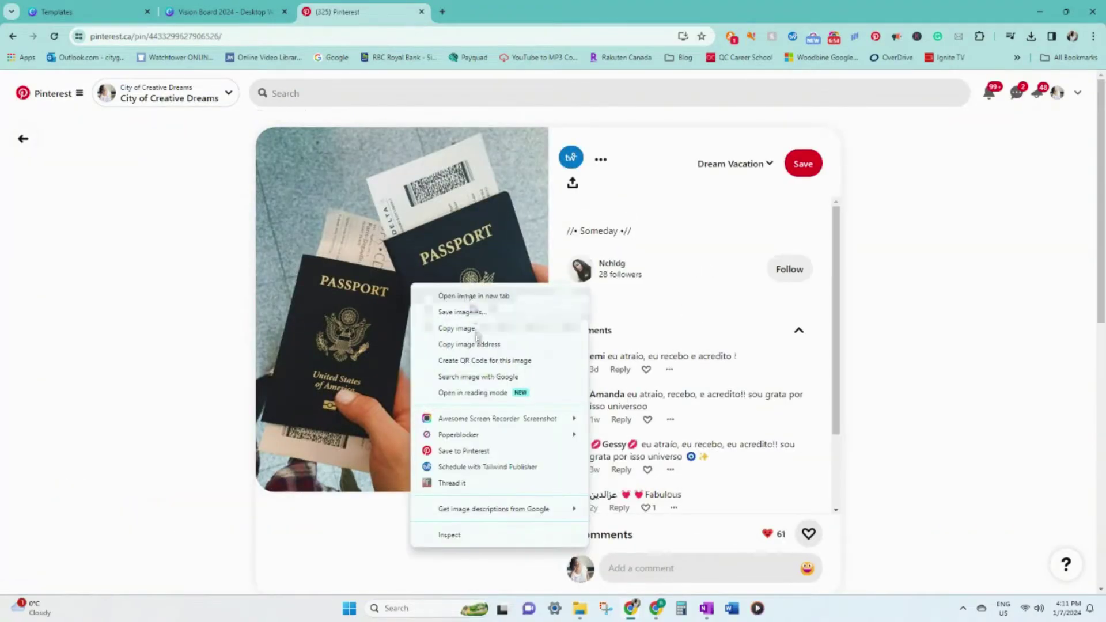
pyautogui.click(432, 323)
# Add the passport photo to the Canva uploads and place it in the frame beside the "HAPPY MIND HAPPY LIFE" label
pyautogui.hotkey('ctrl', 'shift', 'Tab')
pyautogui.click(440, 355)
pyautogui.hotkey('ctrl', 'v')
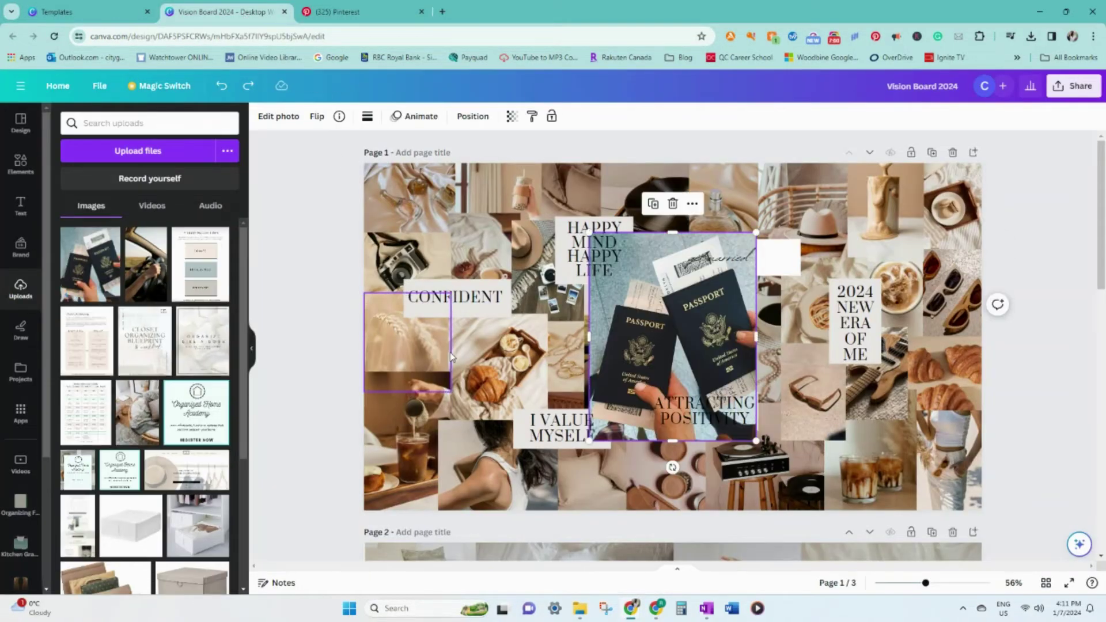
pyautogui.press('Delete')
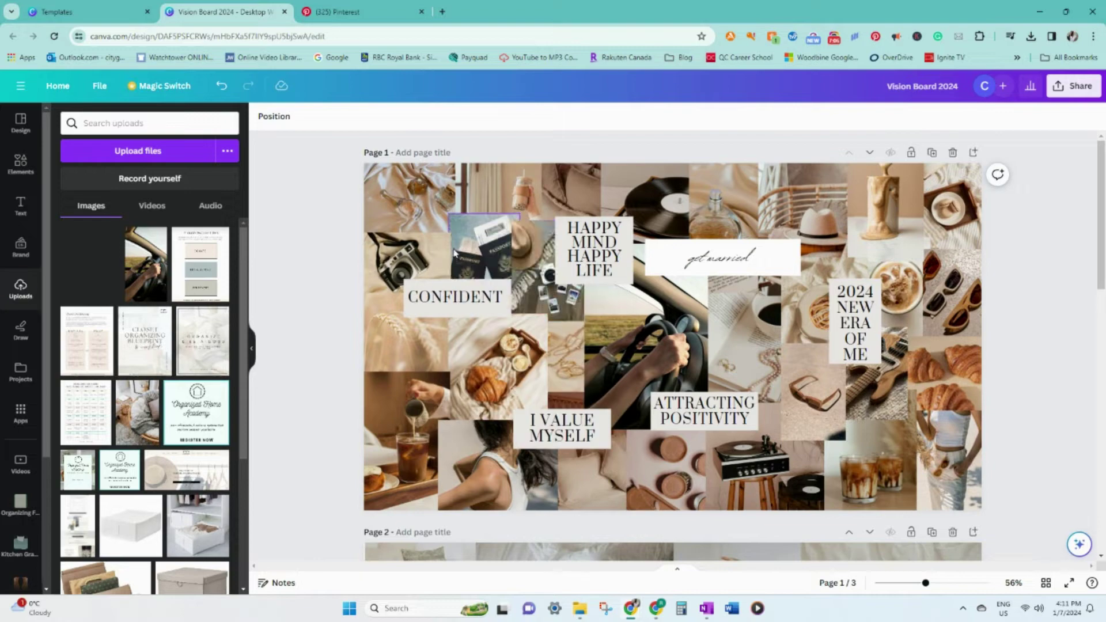
pyautogui.moveTo(523, 272); pyautogui.dragTo(565, 348)
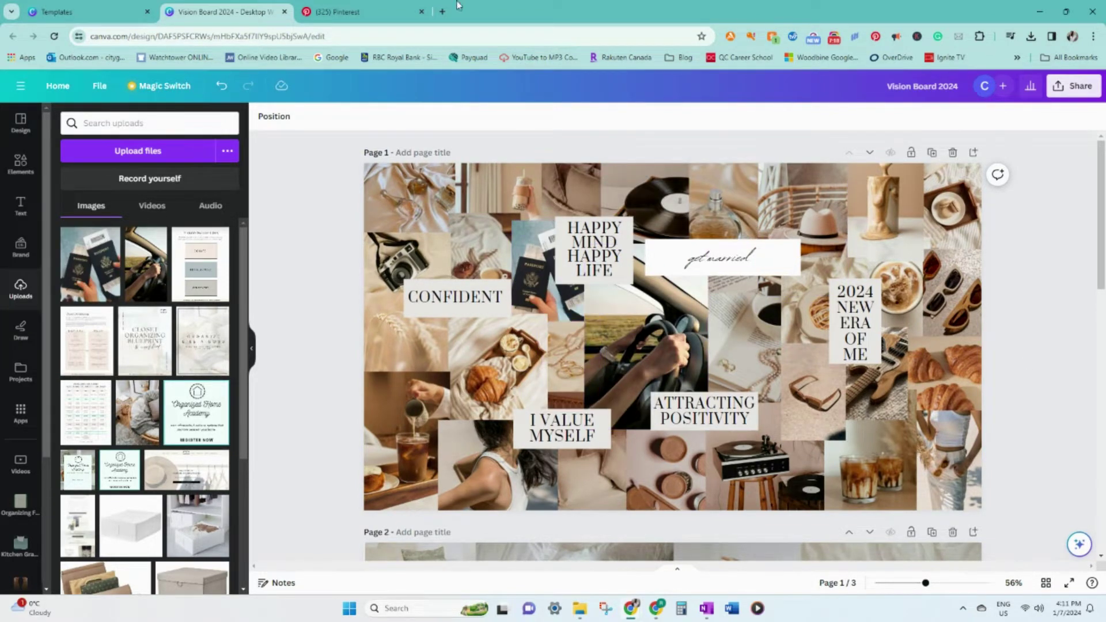
# Go back to the Pinterest vision board results and examine more pins for suitable photos
pyautogui.hotkey('ctrl', 'Tab')
pyautogui.click(30, 141)
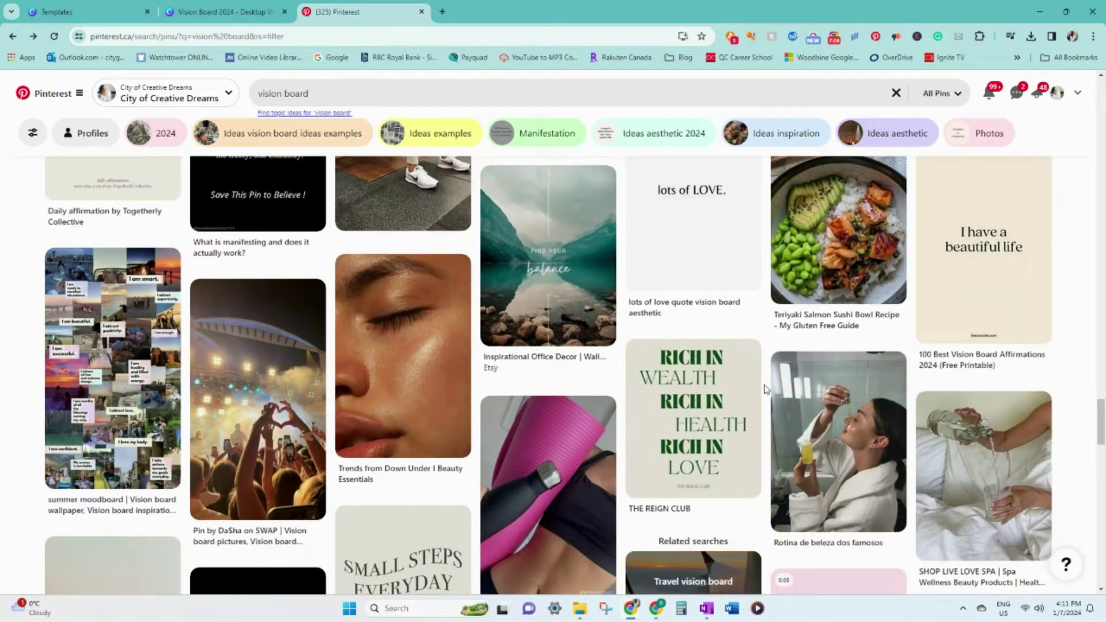
pyautogui.scroll(-9, 765, 389)
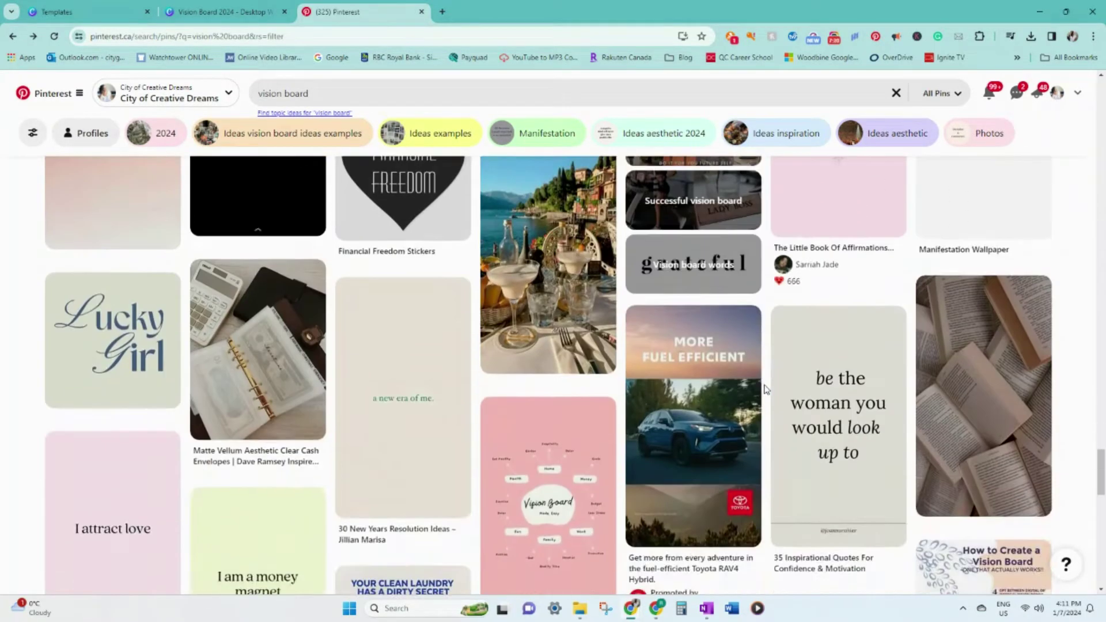
pyautogui.scroll(-14, 765, 390)
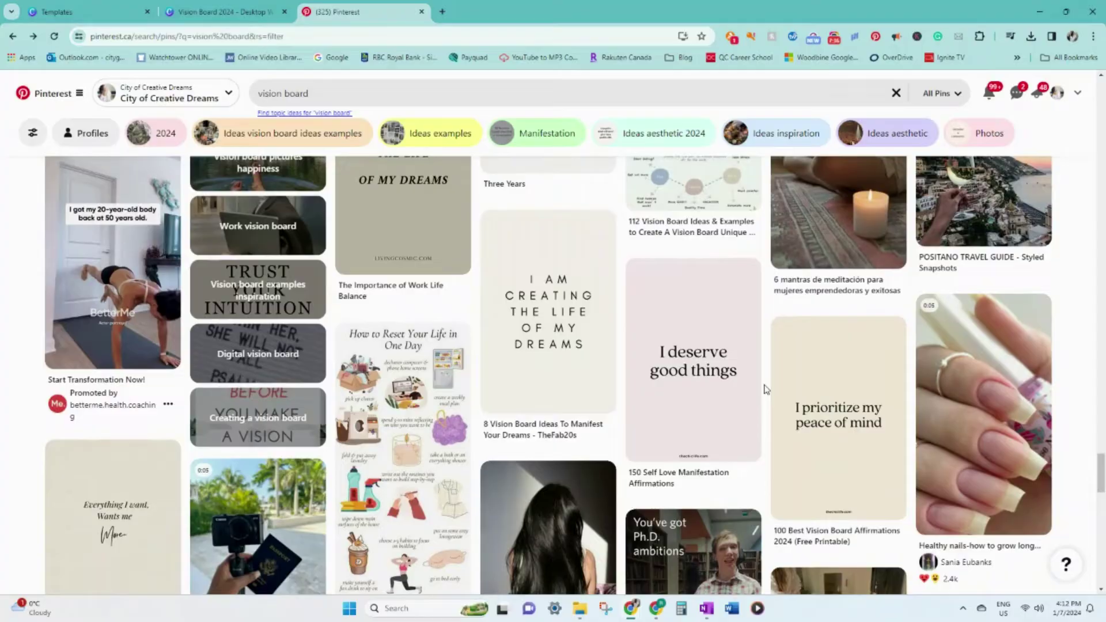
pyautogui.scroll(-14, 765, 389)
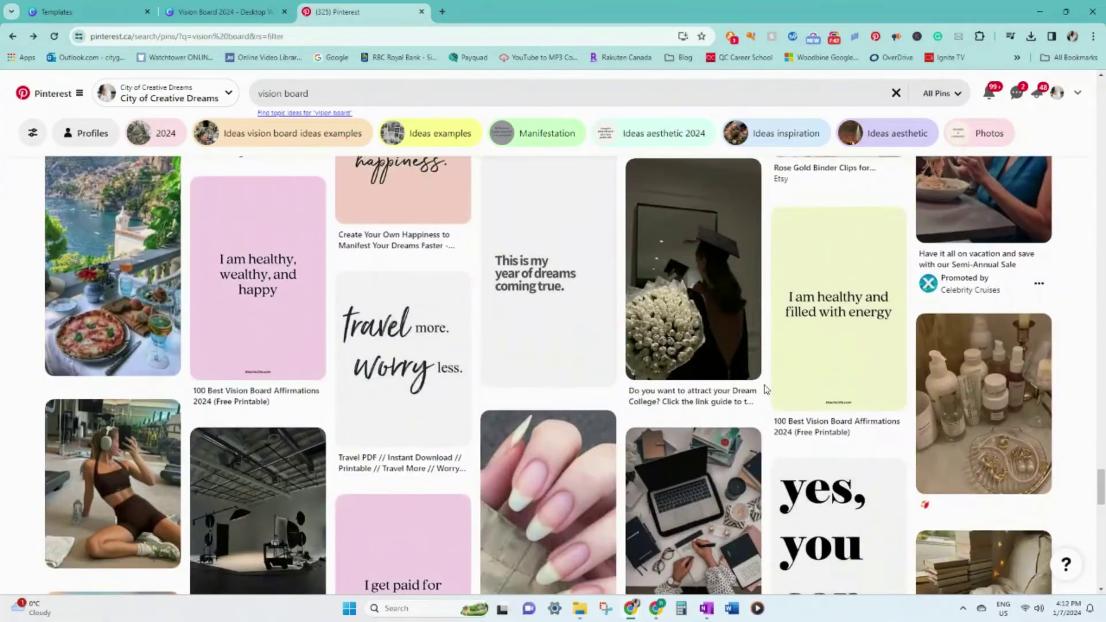
pyautogui.scroll(-14, 765, 390)
pyautogui.scroll(-7, 765, 390)
pyautogui.scroll(-3, 765, 390)
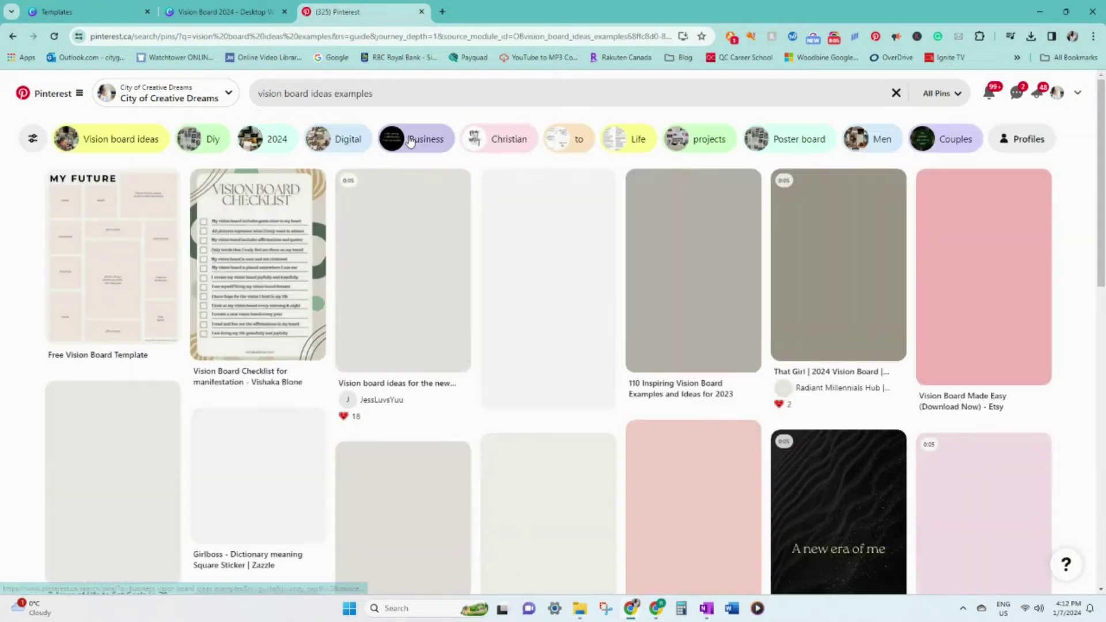
# Examine the "vision board ideas examples" pins, then narrow the search to Diy and look through those ideas
pyautogui.scroll(-11, 497, 211)
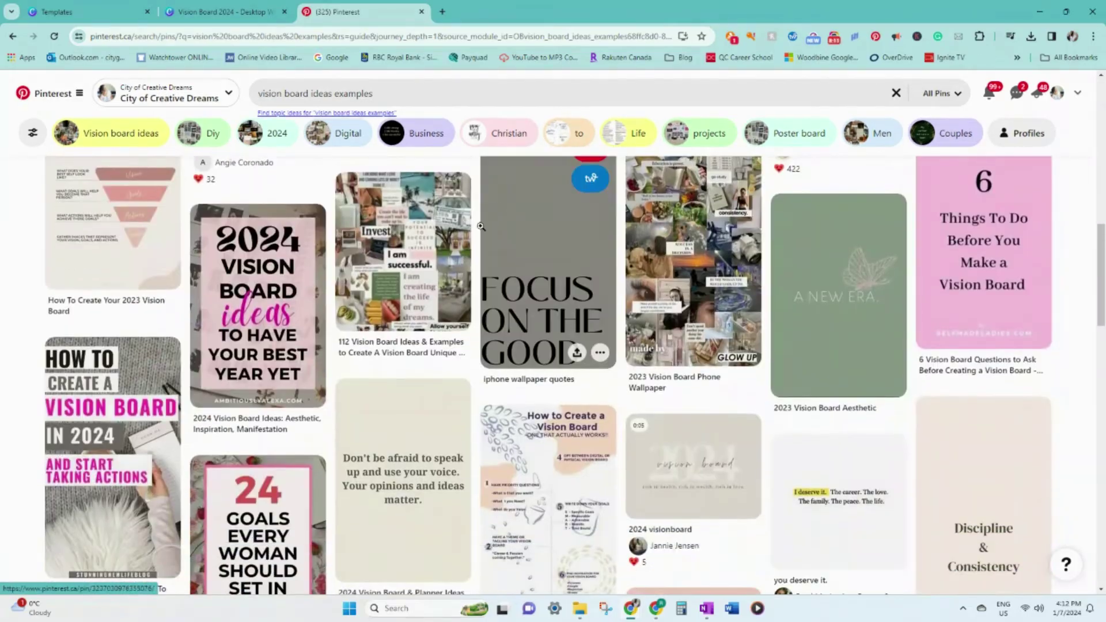
pyautogui.scroll(-6, 484, 225)
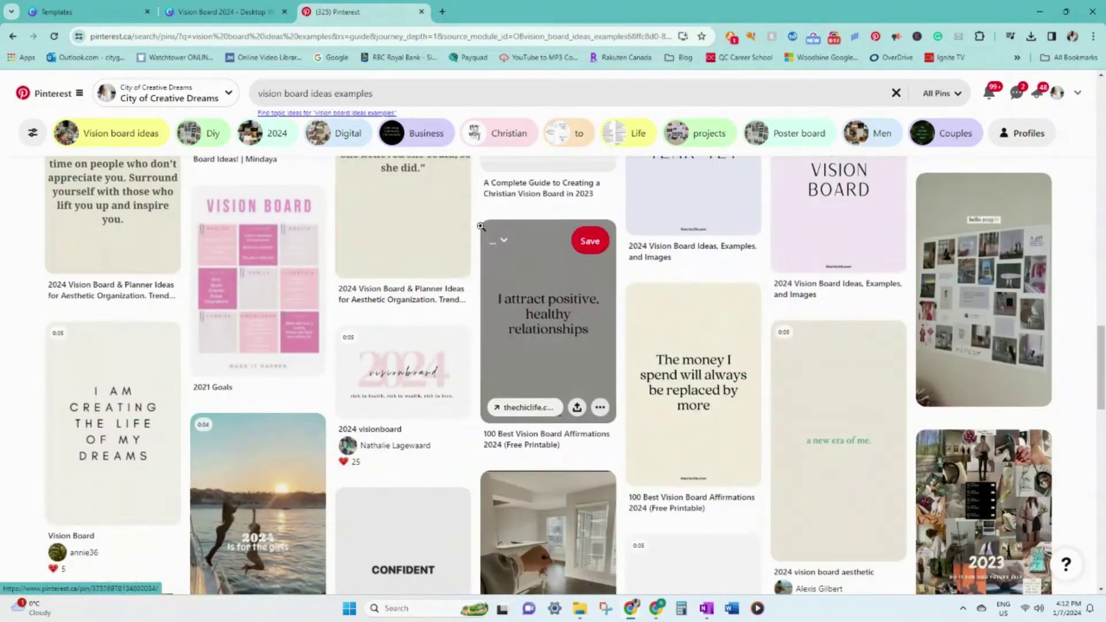
pyautogui.click(213, 133)
pyautogui.scroll(-4, 522, 213)
pyautogui.scroll(-10, 521, 213)
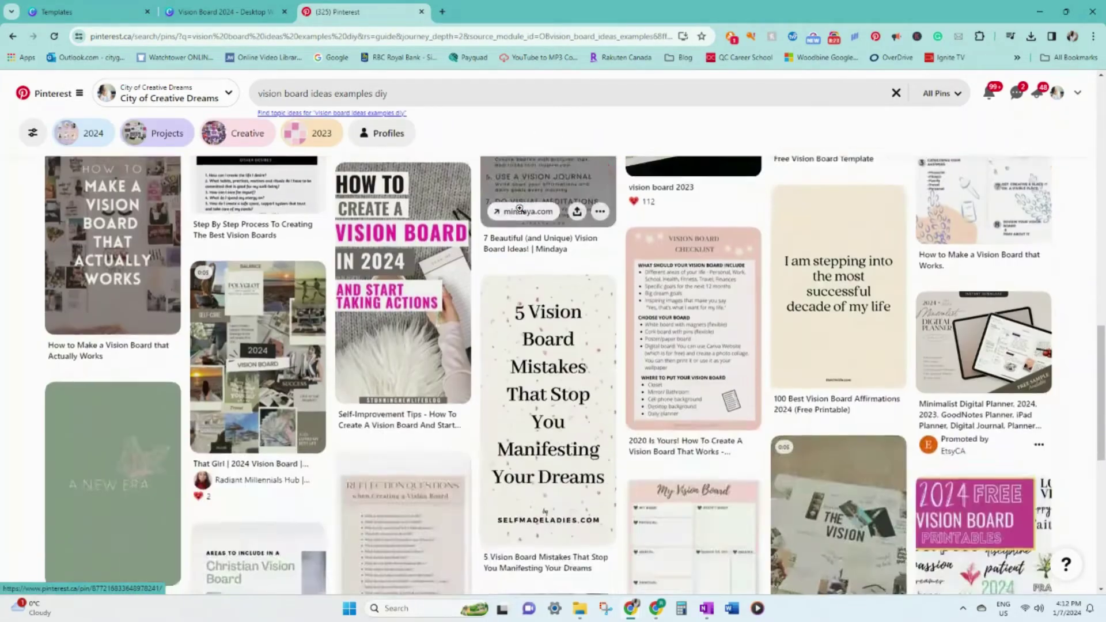
pyautogui.scroll(-14, 478, 219)
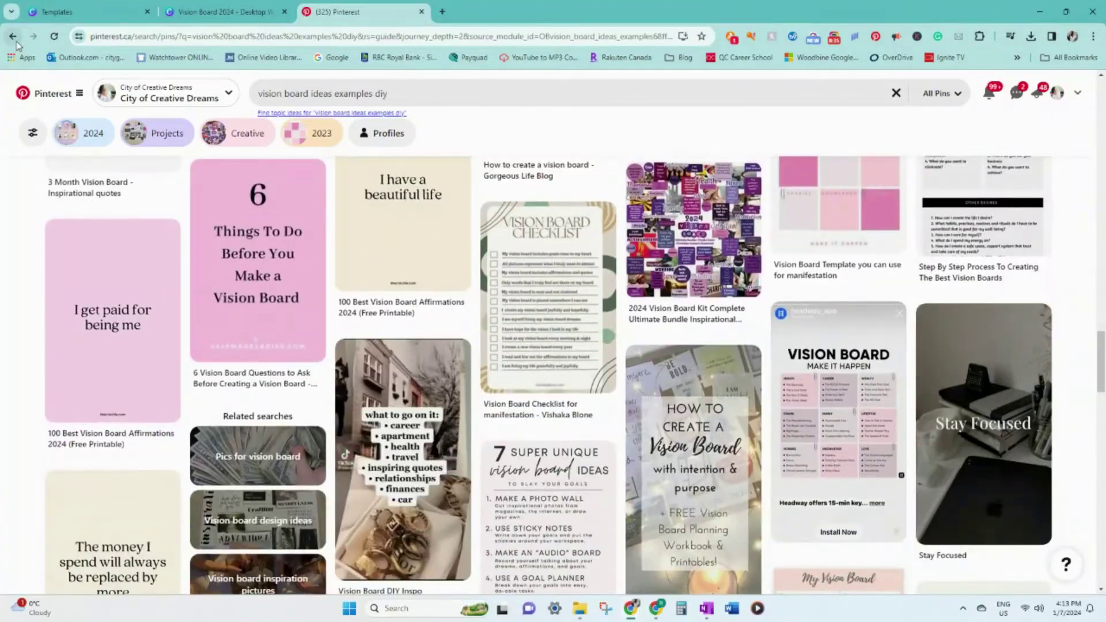
# Return to the original vision board results, find the home office laptop pin, and copy its desk photo
pyautogui.click(13, 36)
pyautogui.click(13, 36)
pyautogui.scroll(-12, 538, 384)
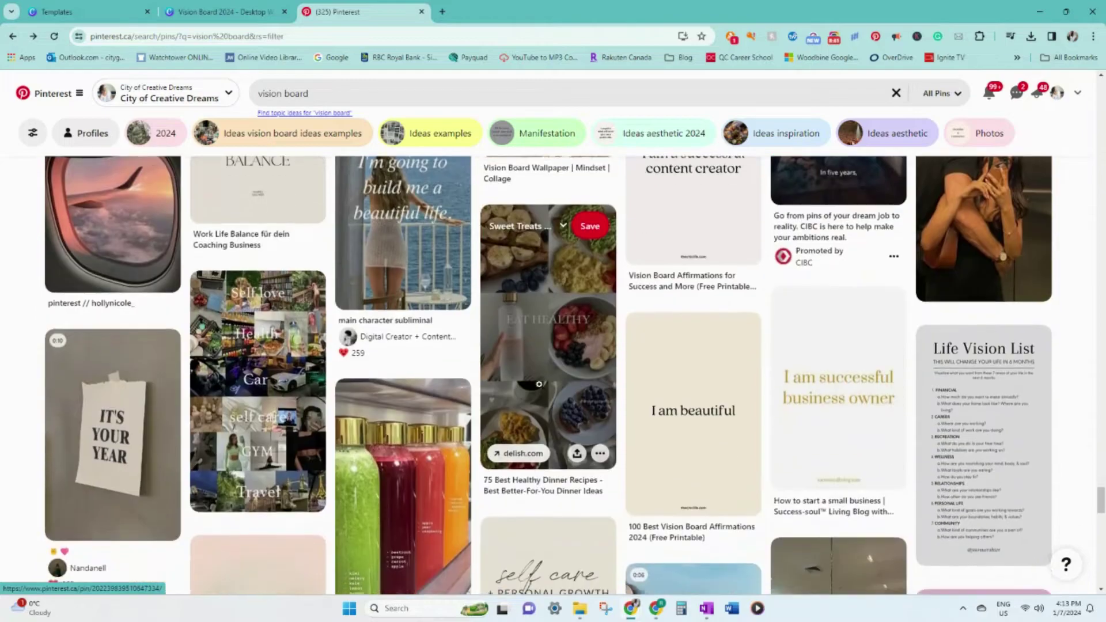
pyautogui.scroll(-7, 587, 400)
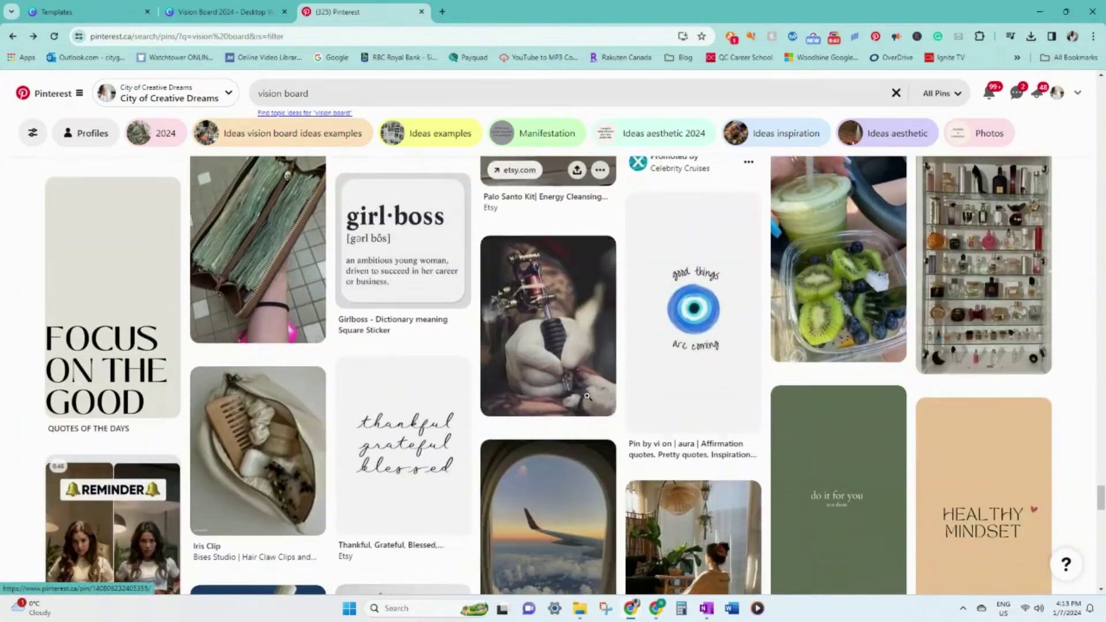
pyautogui.scroll(-13, 588, 397)
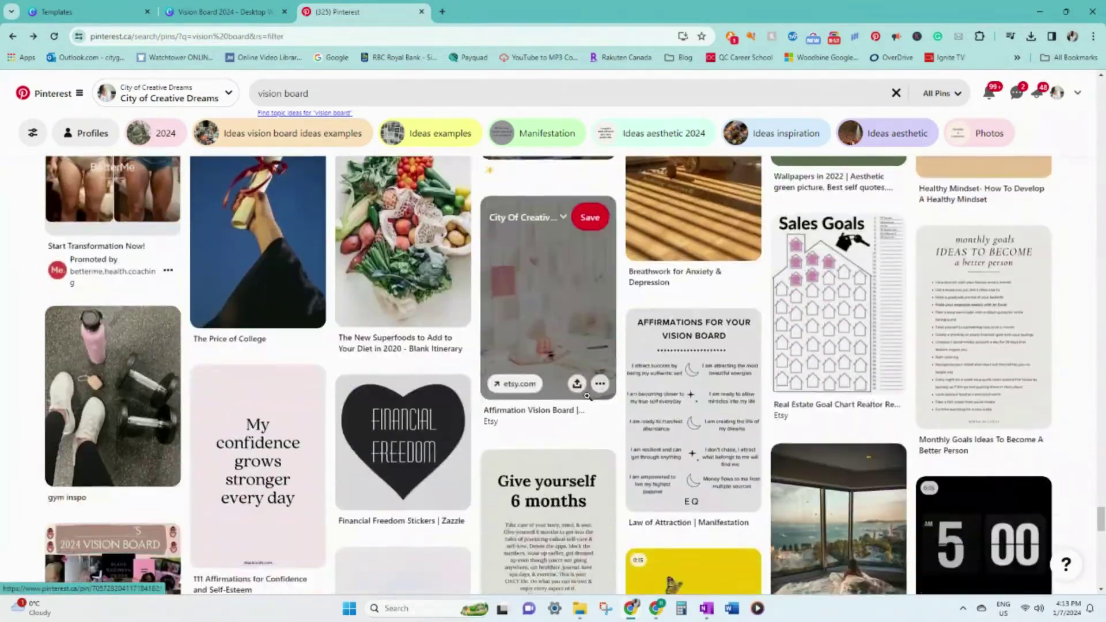
pyautogui.scroll(-16, 589, 400)
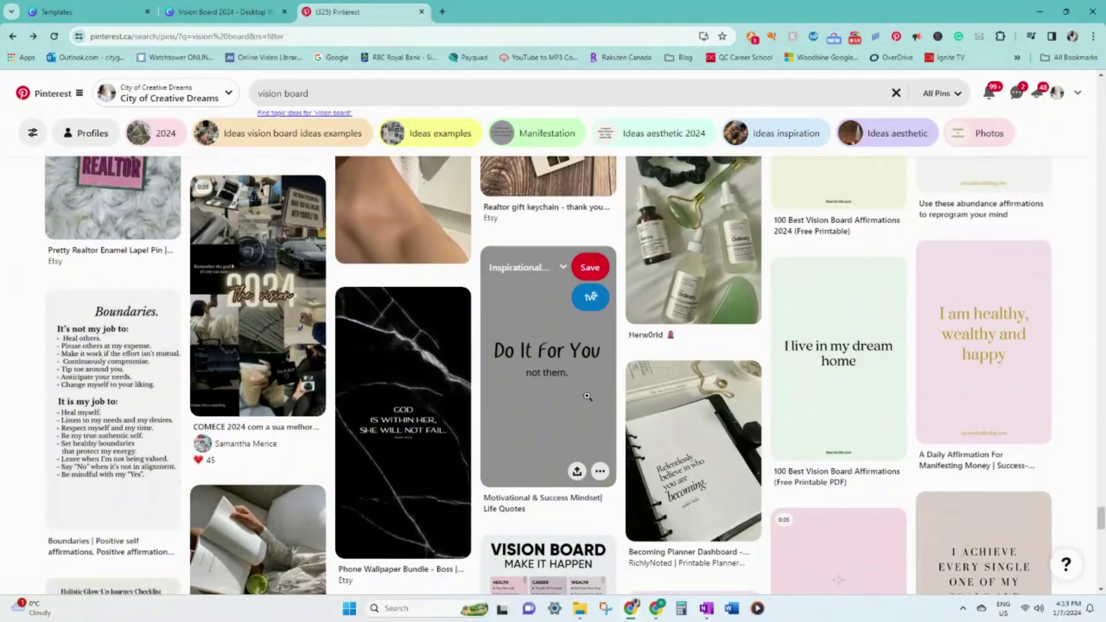
pyautogui.scroll(-15, 587, 401)
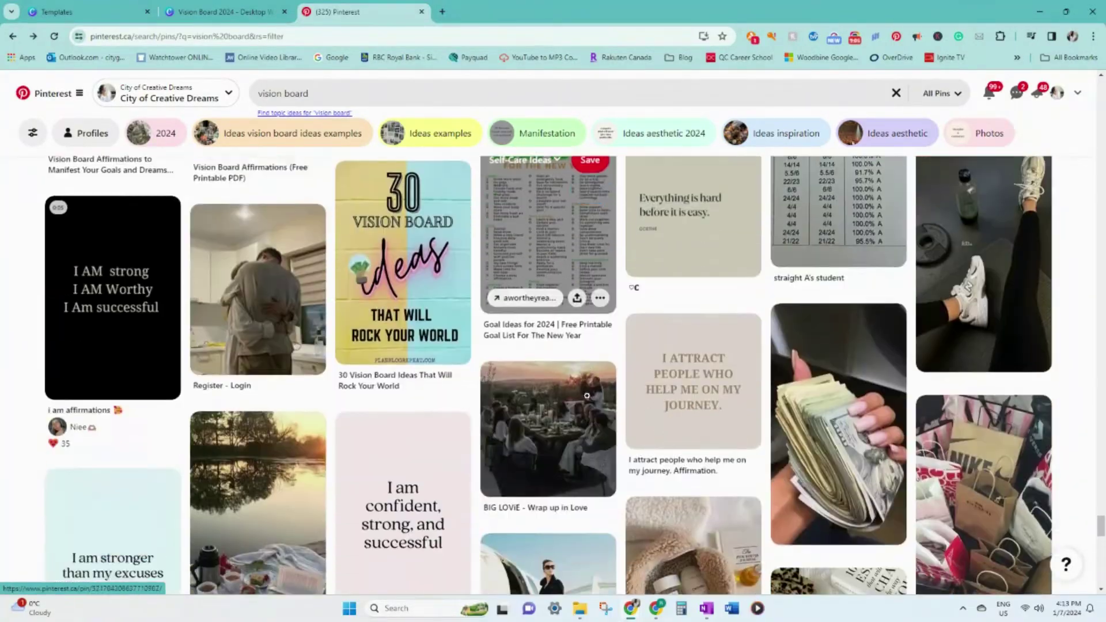
pyautogui.scroll(-11, 587, 397)
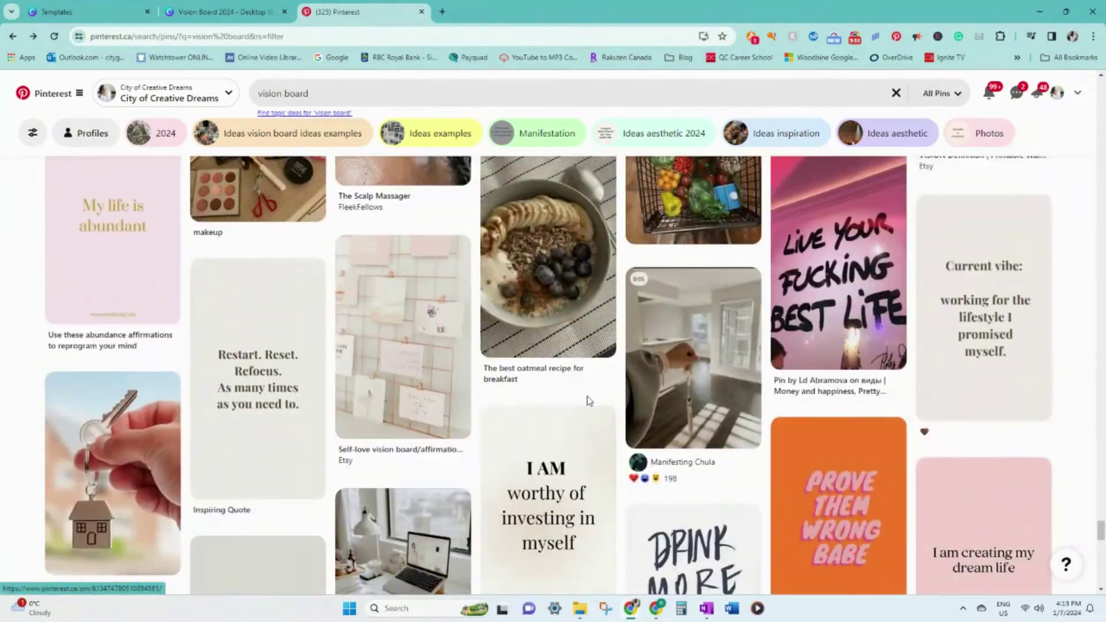
pyautogui.scroll(-1, 588, 396)
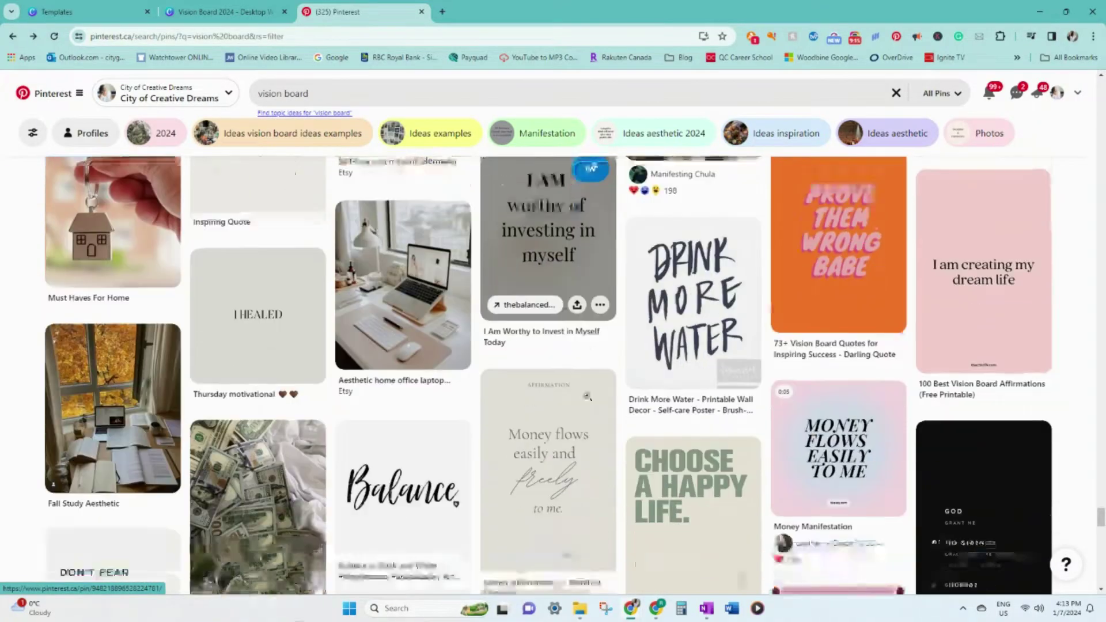
pyautogui.click(404, 288)
pyautogui.rightClick(353, 311)
pyautogui.click(397, 355)
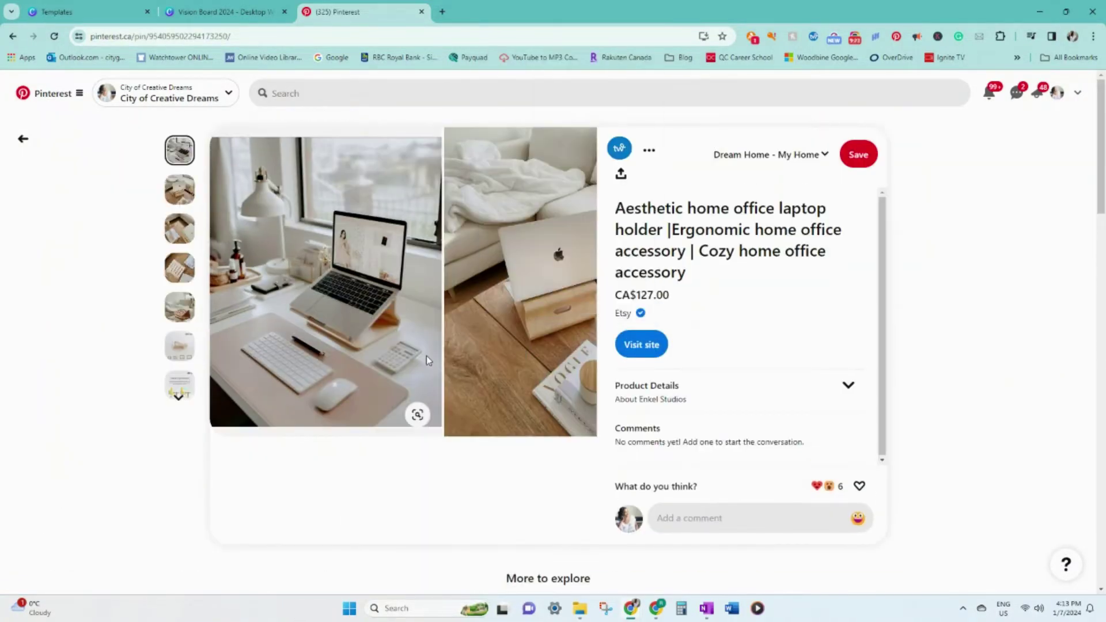
# Add the laptop desk photo to the Canva uploads and place it on page 1 over the hat-and-chair photo
pyautogui.click(271, 13)
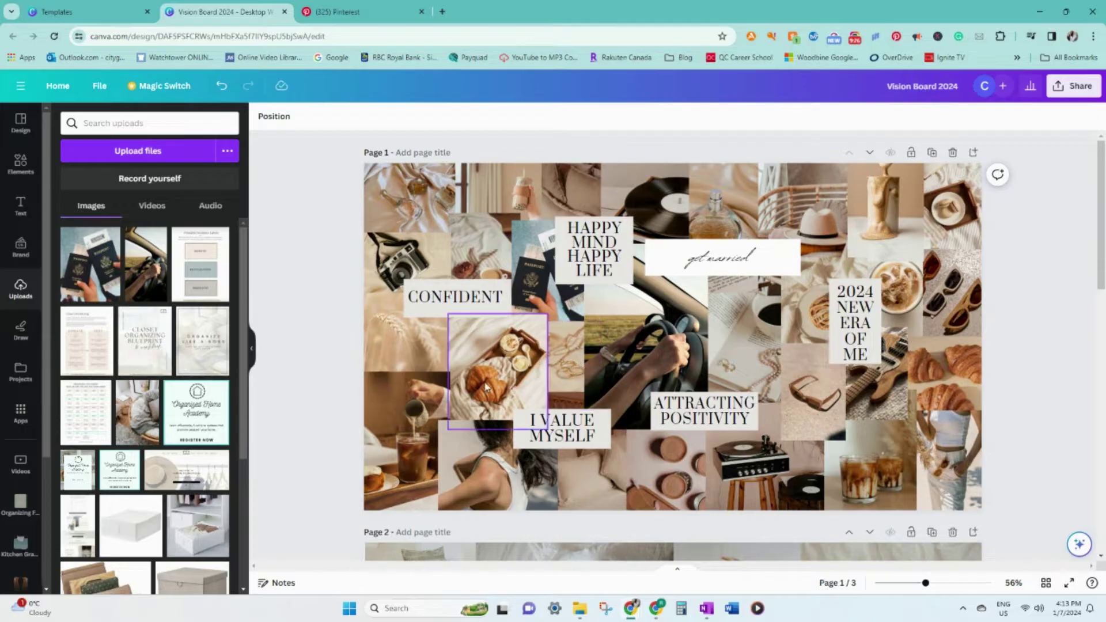
pyautogui.hotkey('ctrl', 'v')
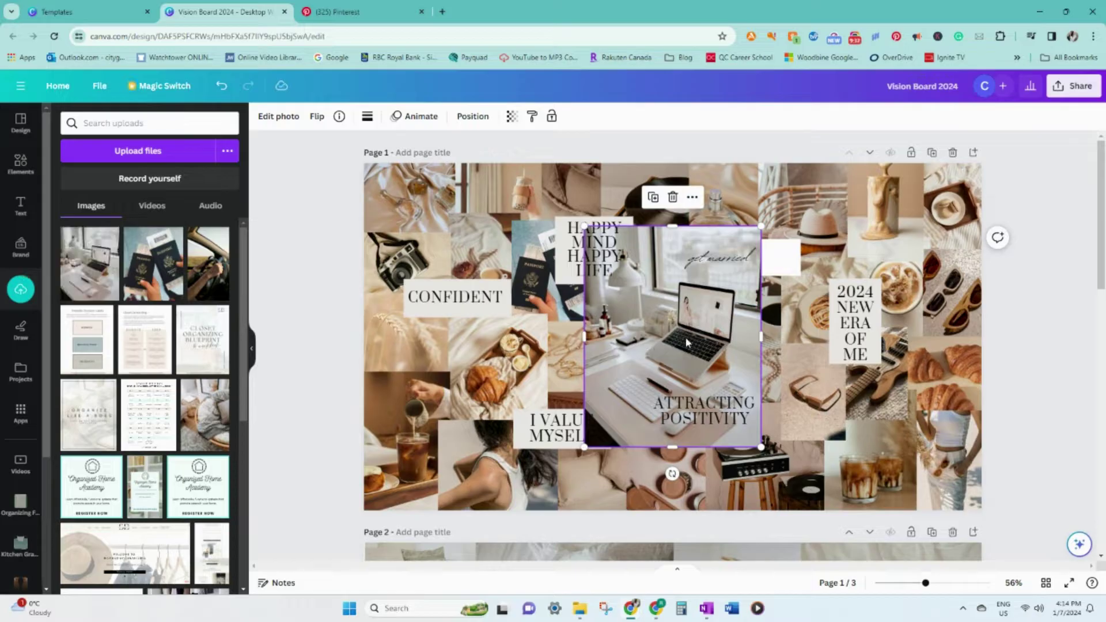
pyautogui.press('Delete')
pyautogui.moveTo(101, 268); pyautogui.dragTo(825, 243)
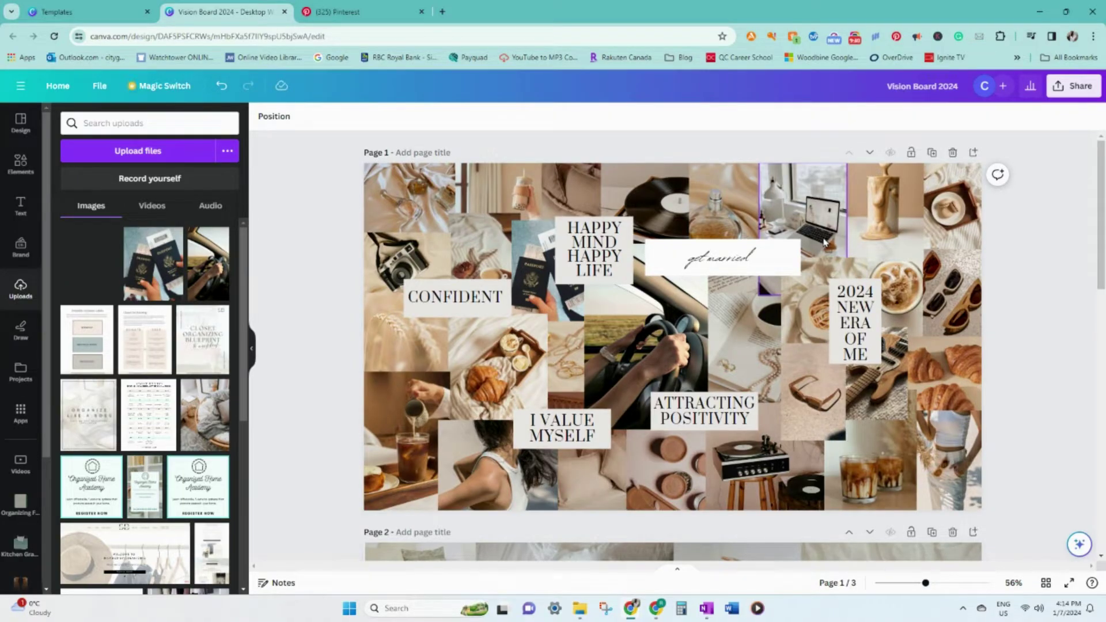
pyautogui.moveTo(825, 242); pyautogui.dragTo(825, 243)
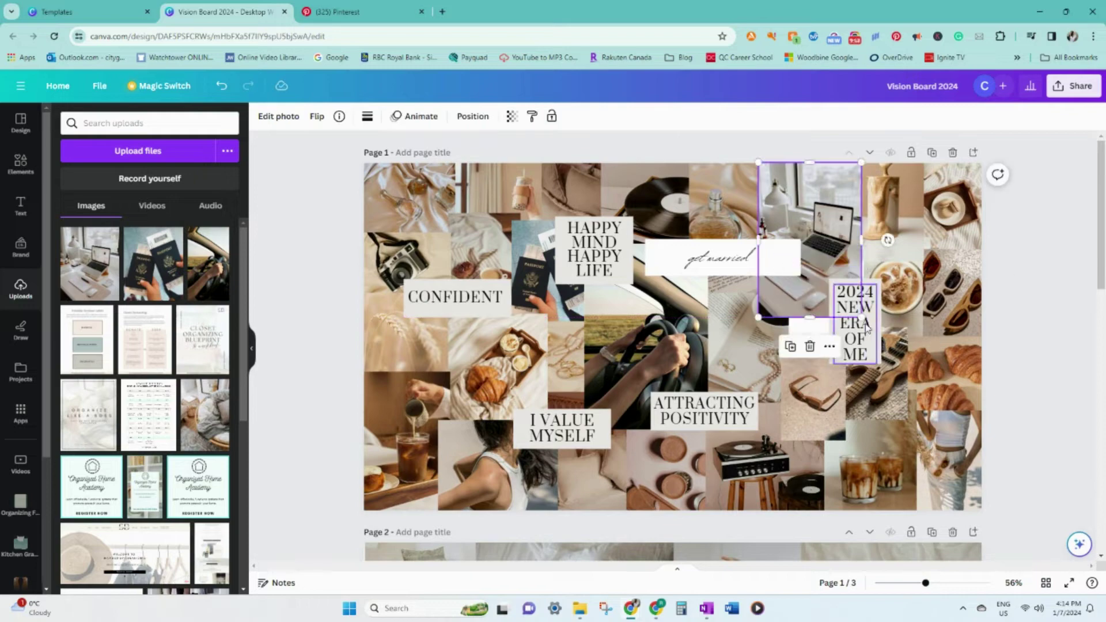